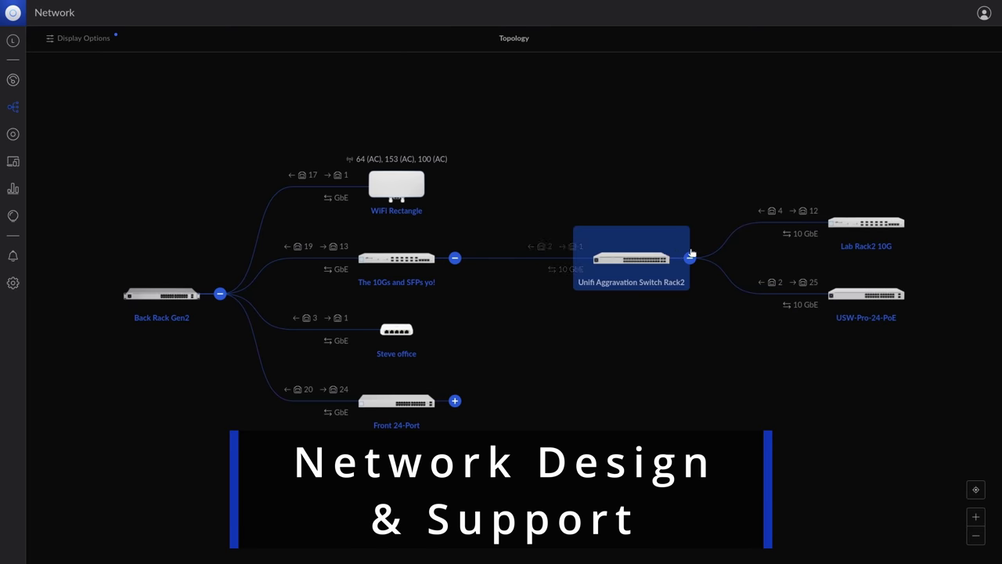
# Expand Front 24-Port's downstream switches, then view the computer's memory, disk volume and network adapter details in NinjaRMM
pyautogui.click(455, 401)
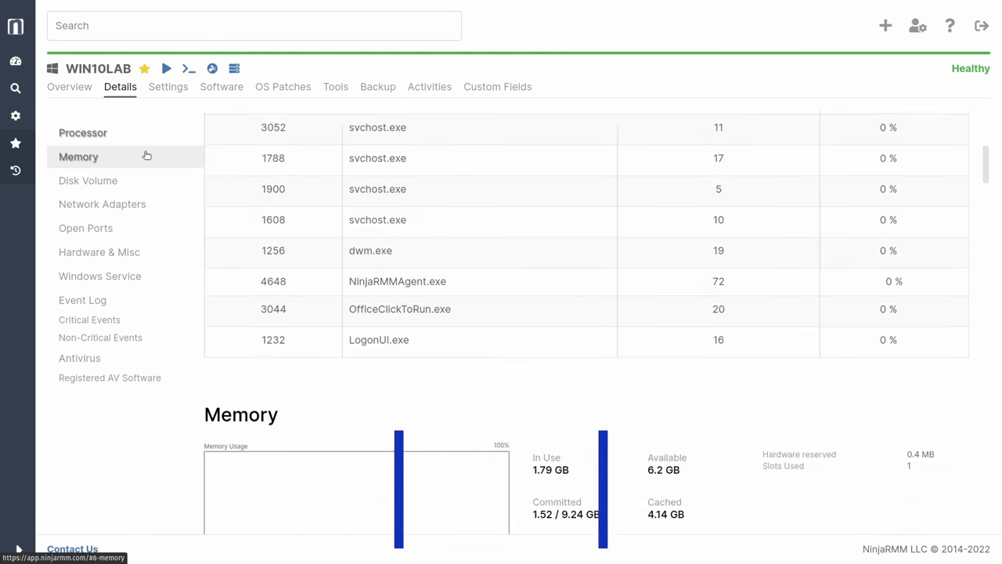
pyautogui.click(147, 155)
pyautogui.click(134, 181)
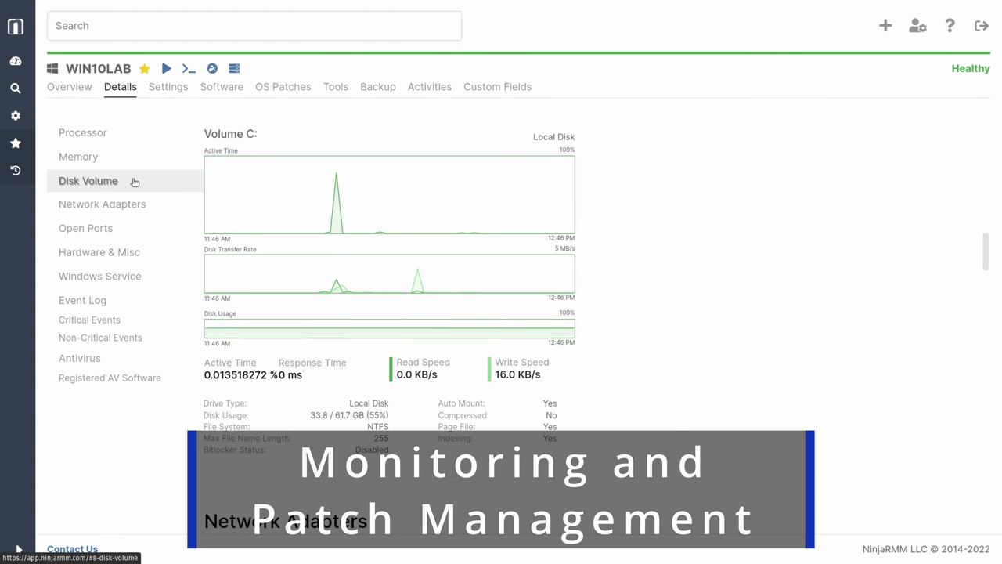
pyautogui.click(132, 200)
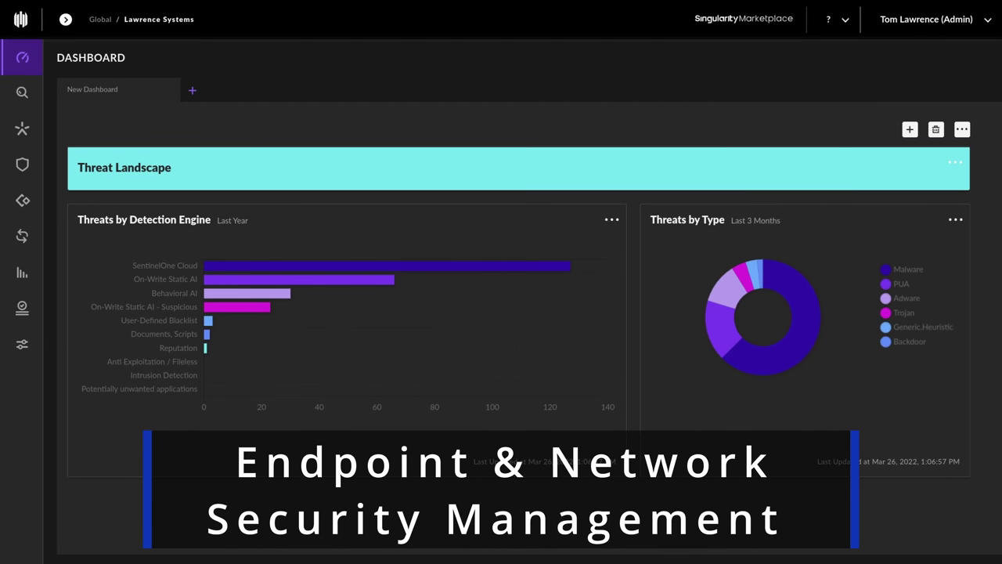
pyautogui.moveTo(439, 265)
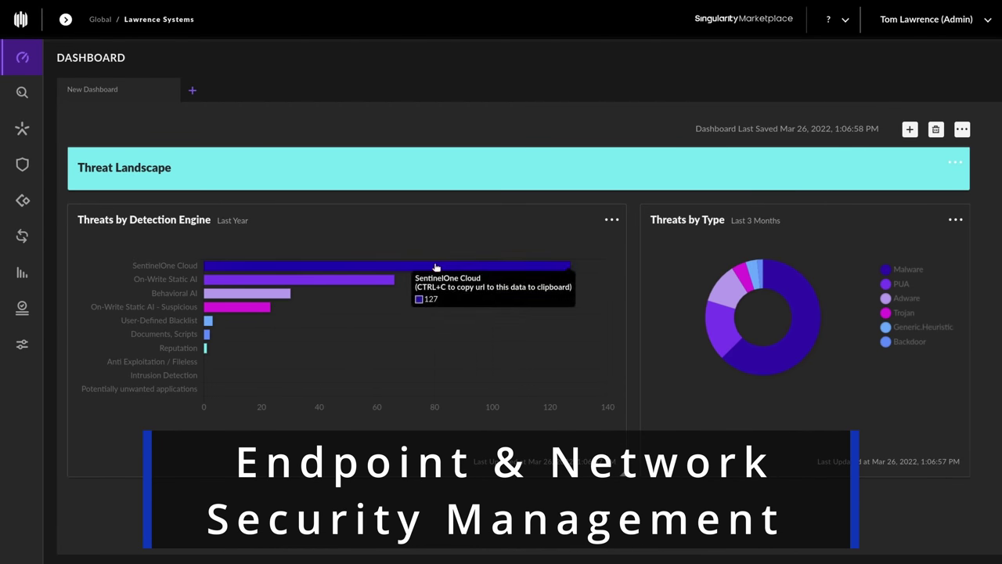
pyautogui.moveTo(380, 283)
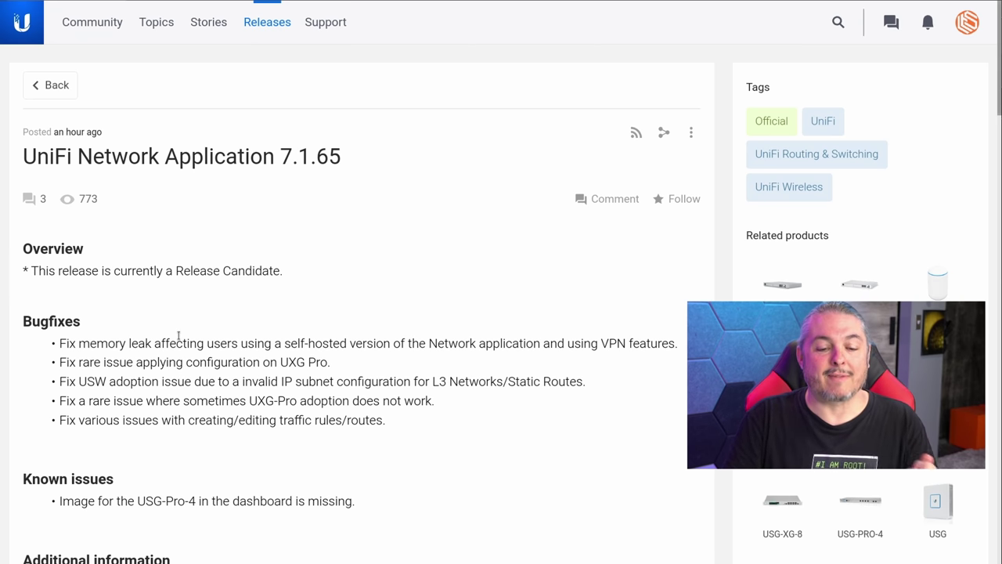
# Highlight the VPN memory-leak fix and the USW adoption fix in the 7.1.65 bugfixes
pyautogui.scroll(-1, 179, 336)
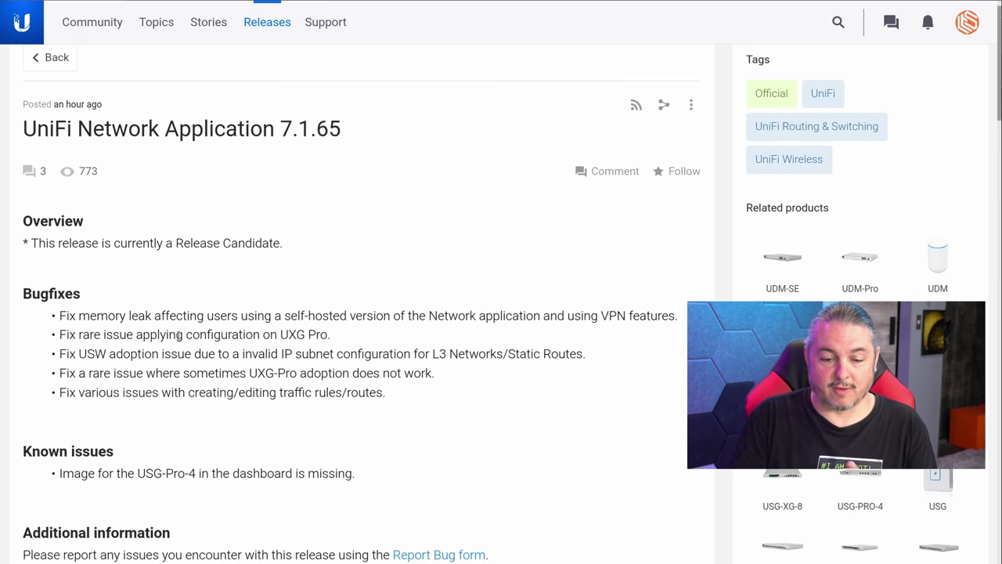
pyautogui.moveTo(420, 320); pyautogui.dragTo(636, 332)
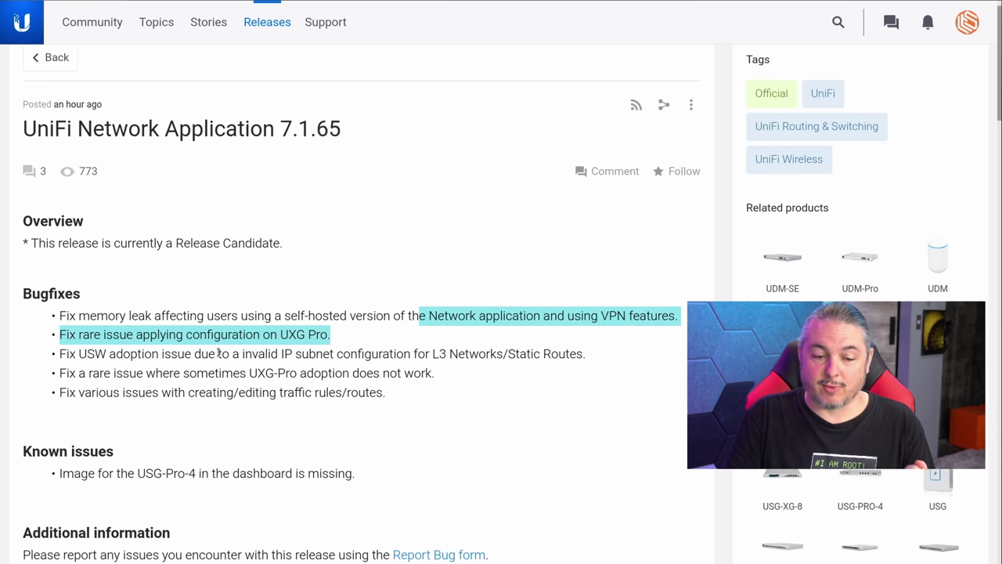
pyautogui.tripleClick(139, 359)
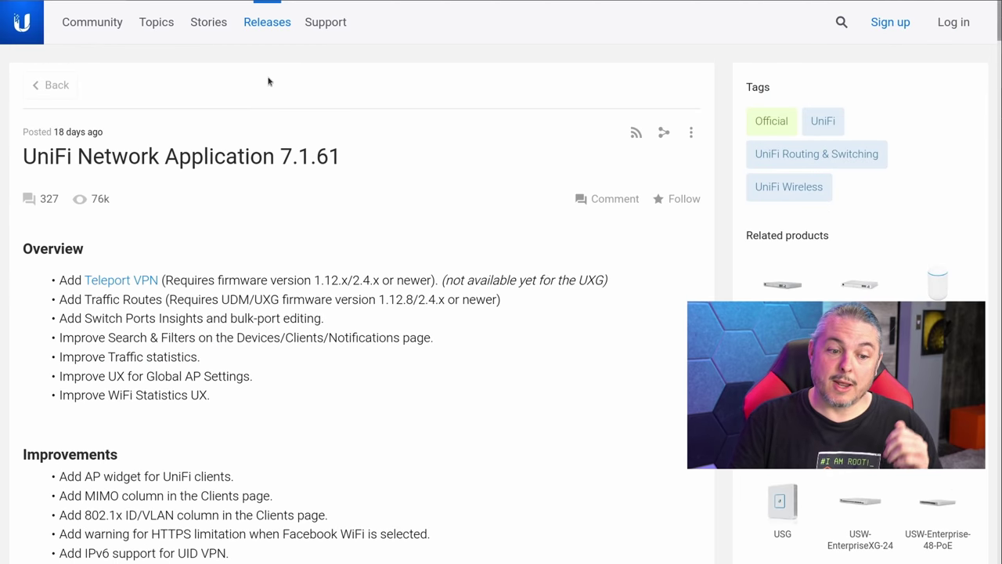
# Highlight the Teleport VPN, switch port insights and traffic statistics items in the 7.1.61 notes
pyautogui.moveTo(58, 285); pyautogui.dragTo(620, 288)
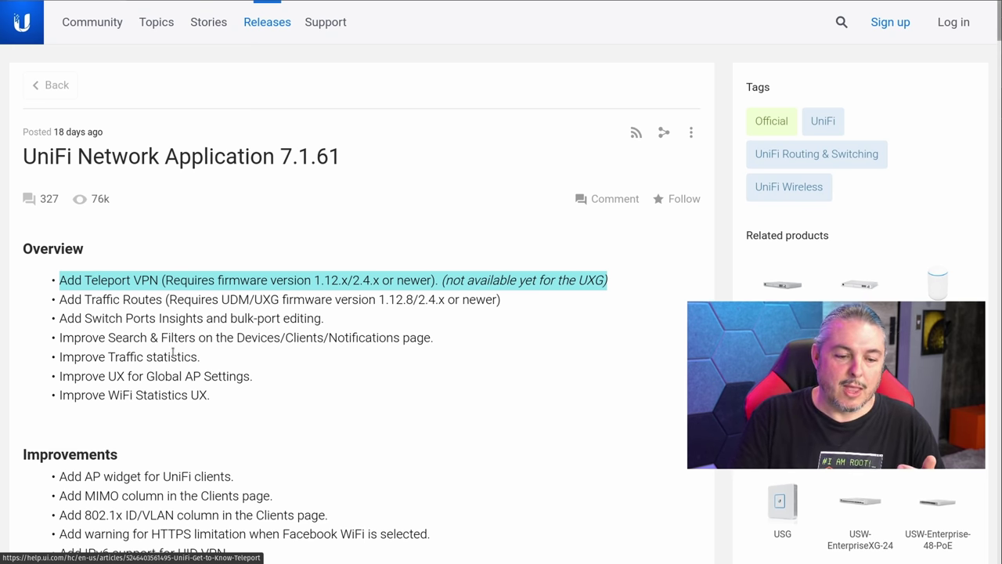
pyautogui.moveTo(60, 318); pyautogui.dragTo(332, 321)
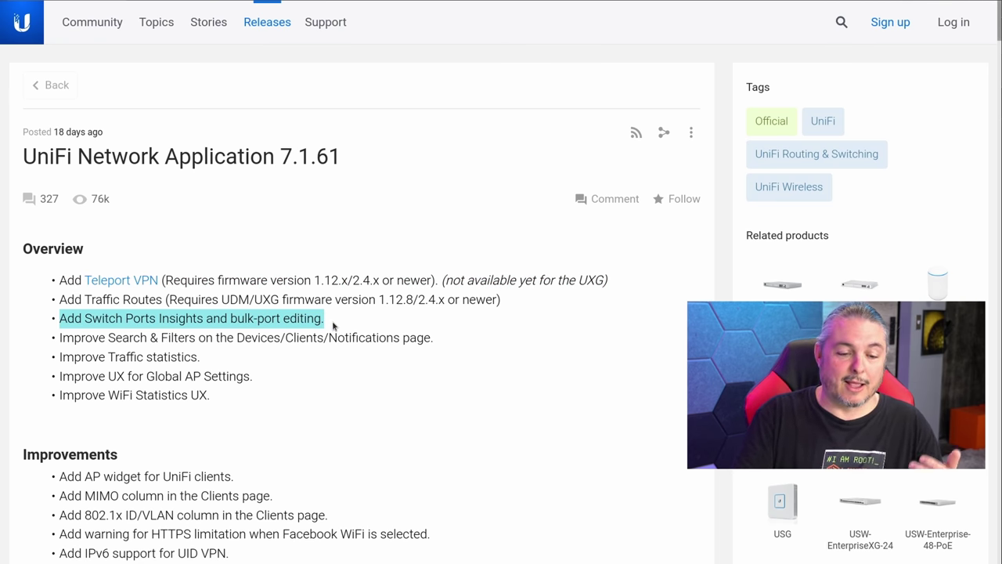
pyautogui.scroll(-1, 322, 364)
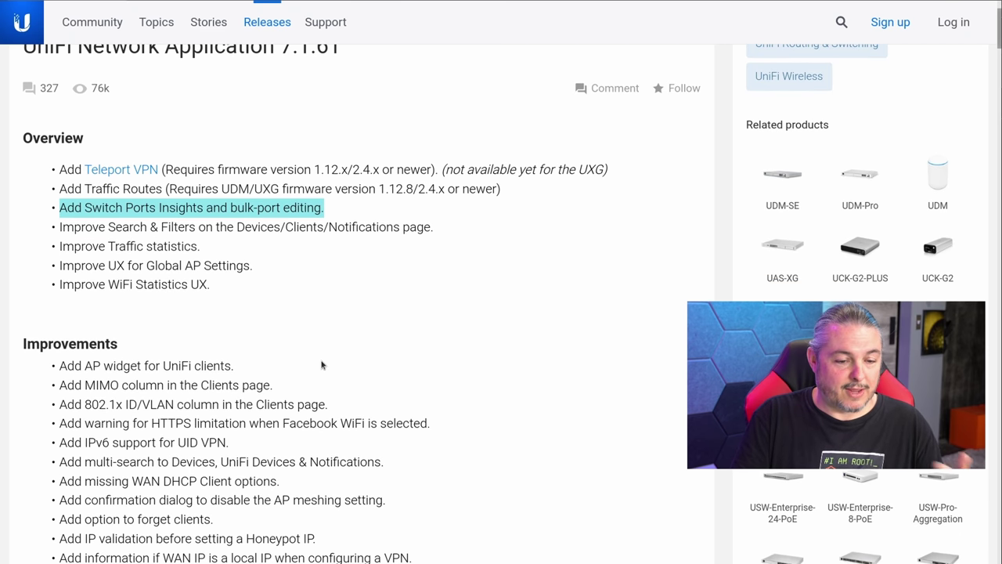
pyautogui.tripleClick(161, 243)
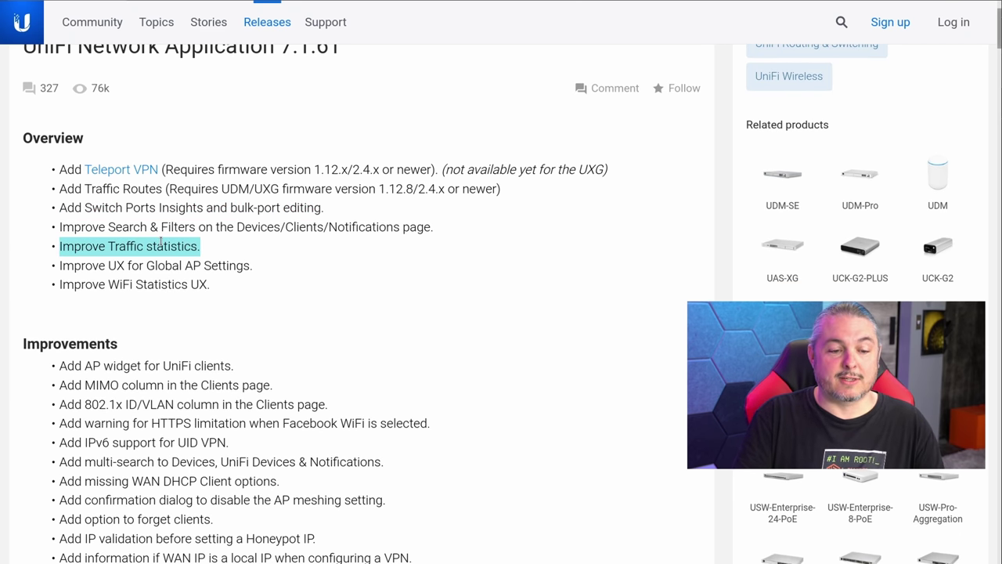
pyautogui.doubleClick(172, 278)
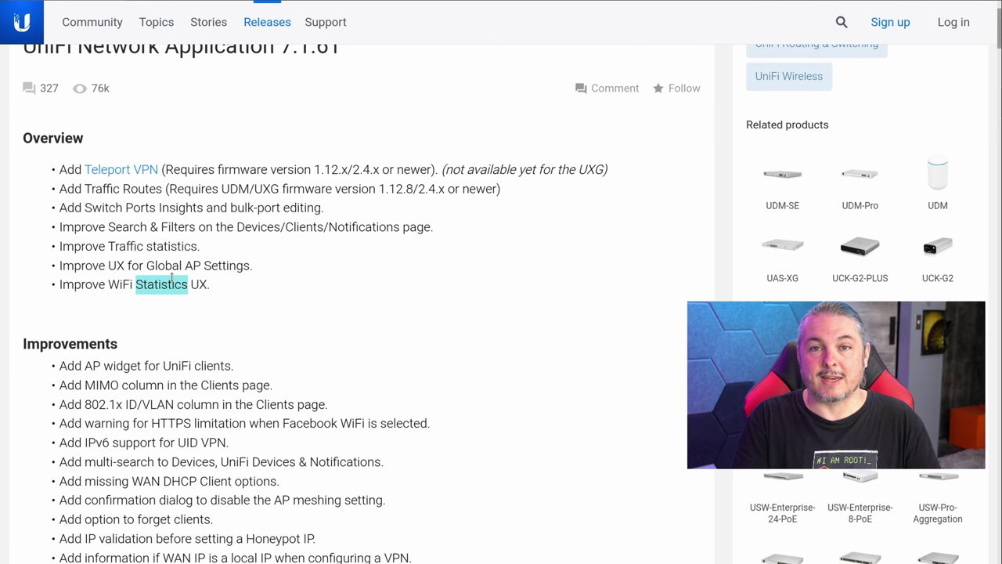
# Highlight the MIMO column addition for clients, scroll through the remaining notes and back up
pyautogui.scroll(-3, 171, 277)
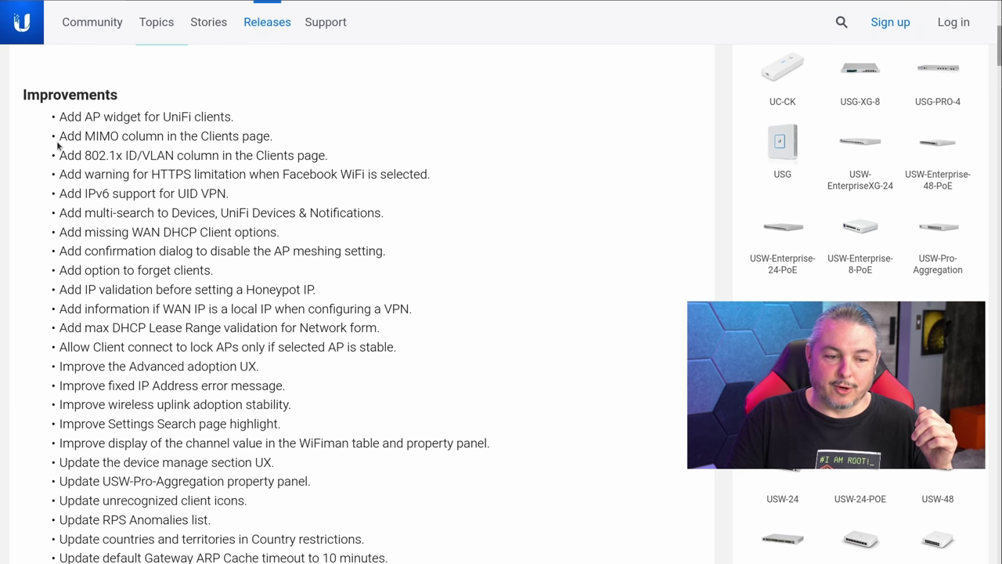
pyautogui.moveTo(59, 133); pyautogui.dragTo(297, 139)
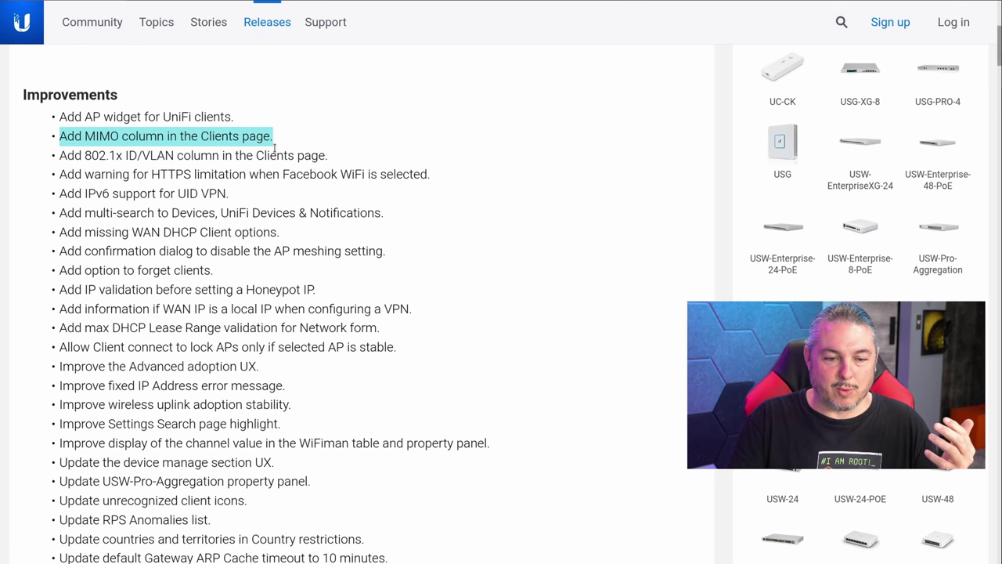
pyautogui.scroll(-15, 344, 246)
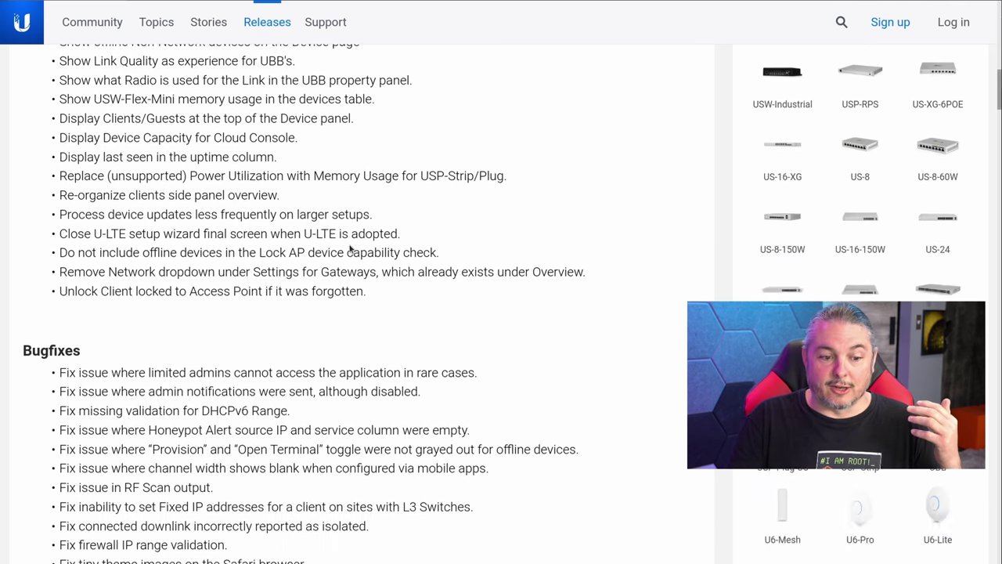
pyautogui.scroll(-14, 350, 249)
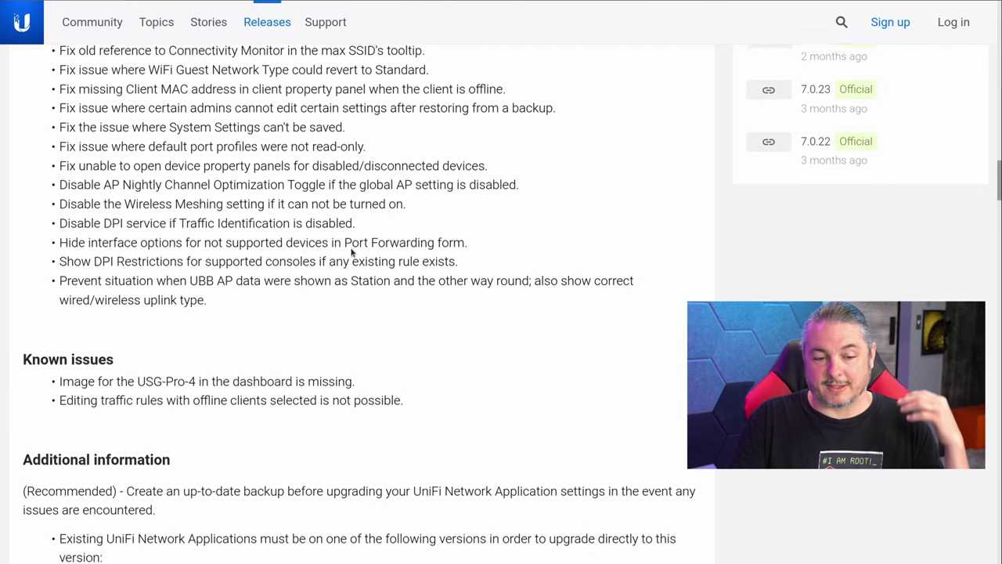
pyautogui.scroll(20, 351, 252)
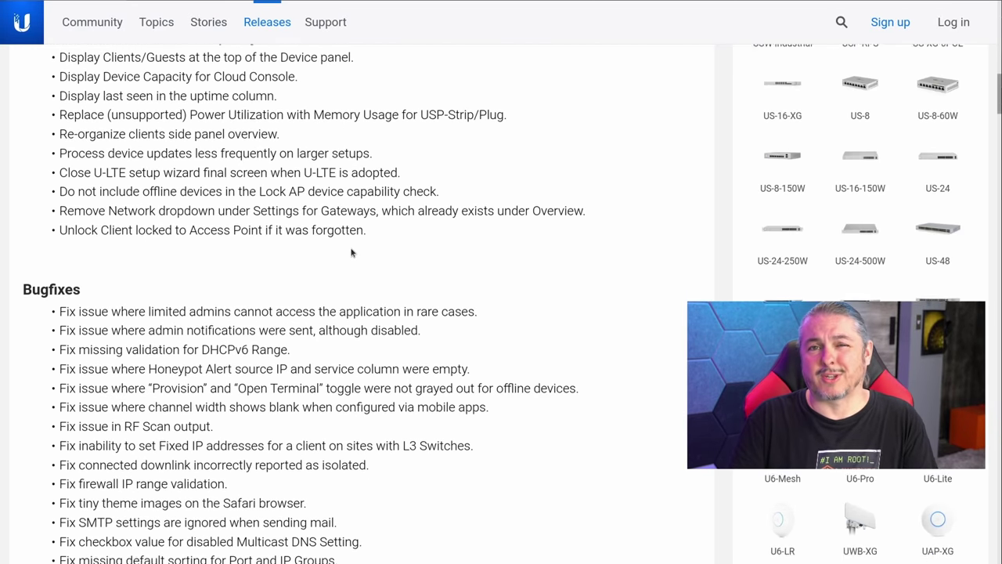
pyautogui.scroll(8, 351, 253)
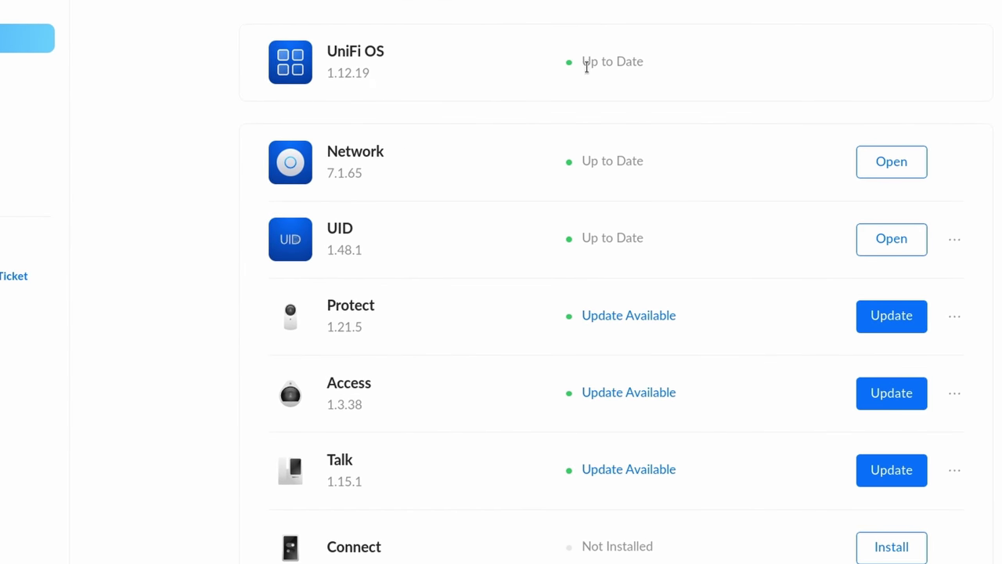
# Highlight UniFi OS's Up to Date status on the console, then clear the selection
pyautogui.moveTo(591, 62); pyautogui.dragTo(716, 83)
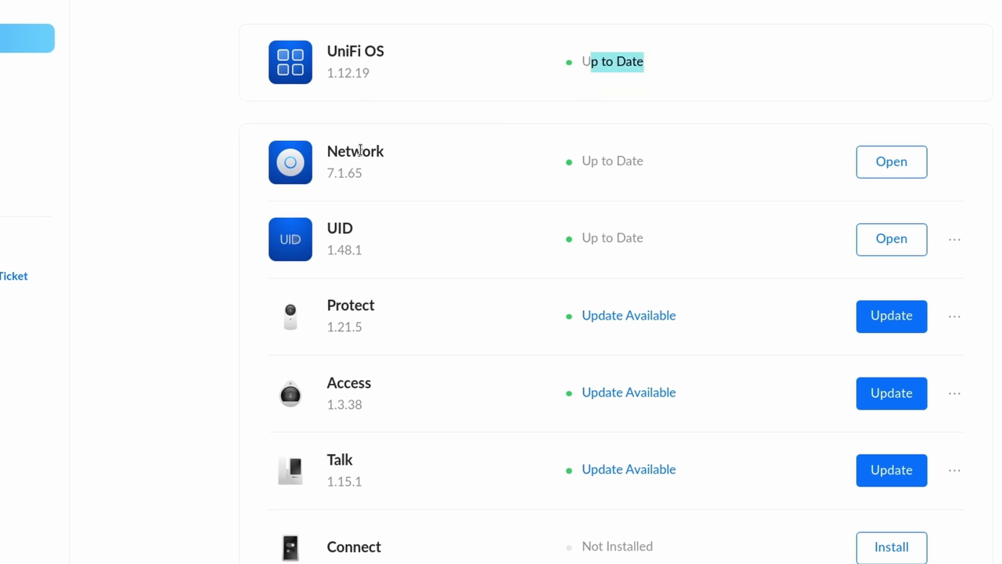
pyautogui.click(328, 167)
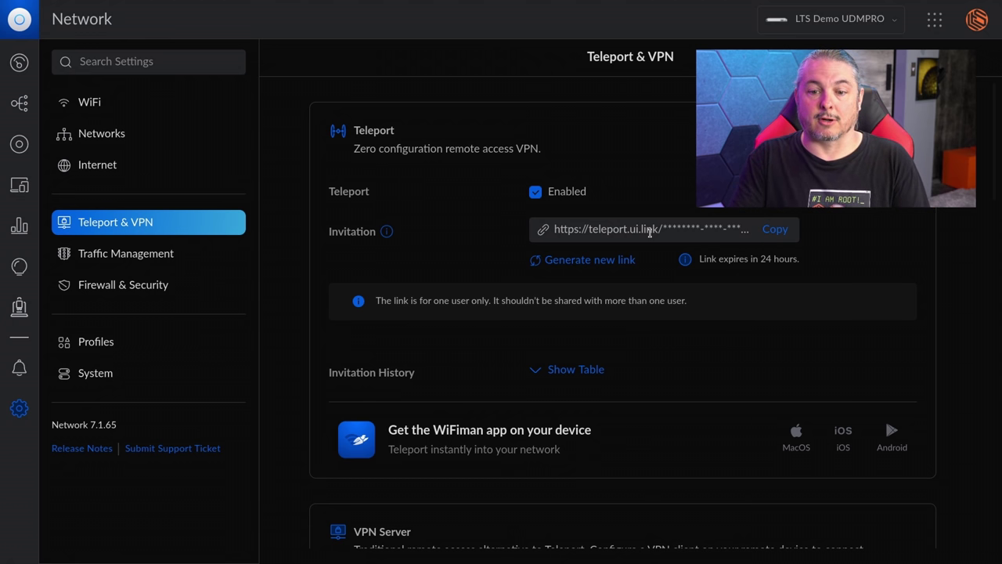
# Scroll through the Teleport and VPN Server settings and highlight the WiFiman app heading
pyautogui.scroll(-8, 603, 407)
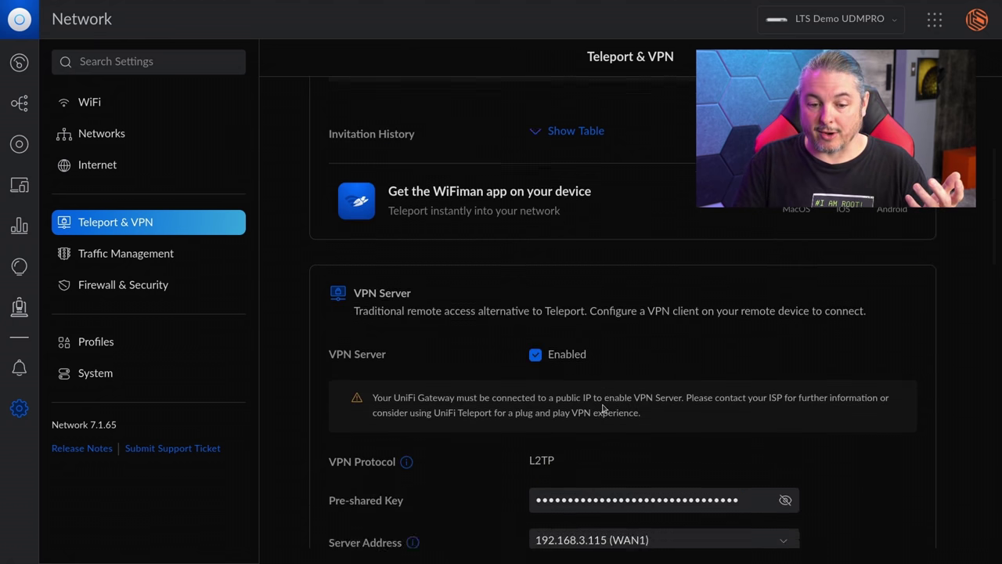
pyautogui.scroll(8, 603, 407)
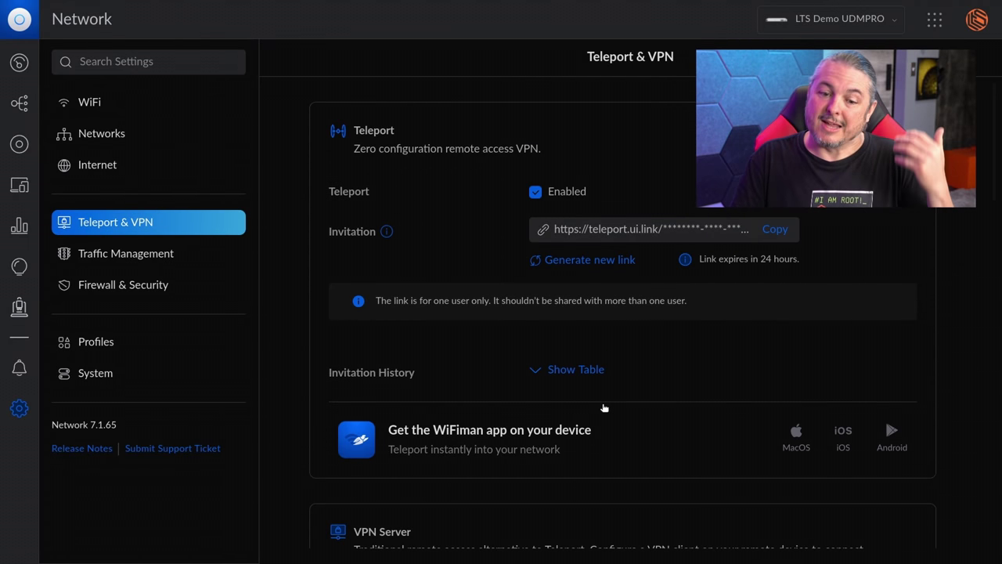
pyautogui.scroll(-3, 603, 407)
pyautogui.scroll(3, 604, 408)
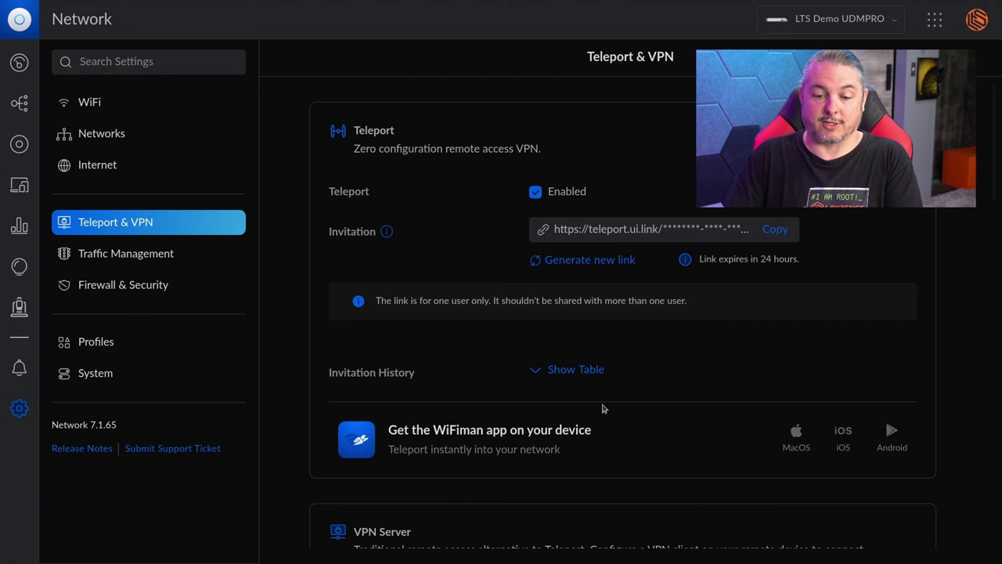
pyautogui.scroll(-1, 603, 407)
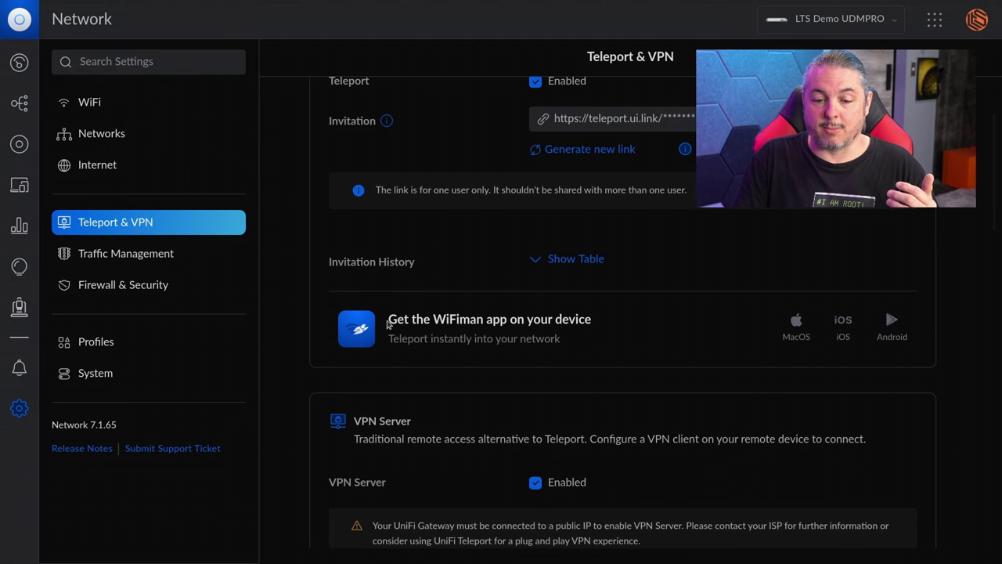
pyautogui.moveTo(390, 321); pyautogui.dragTo(611, 329)
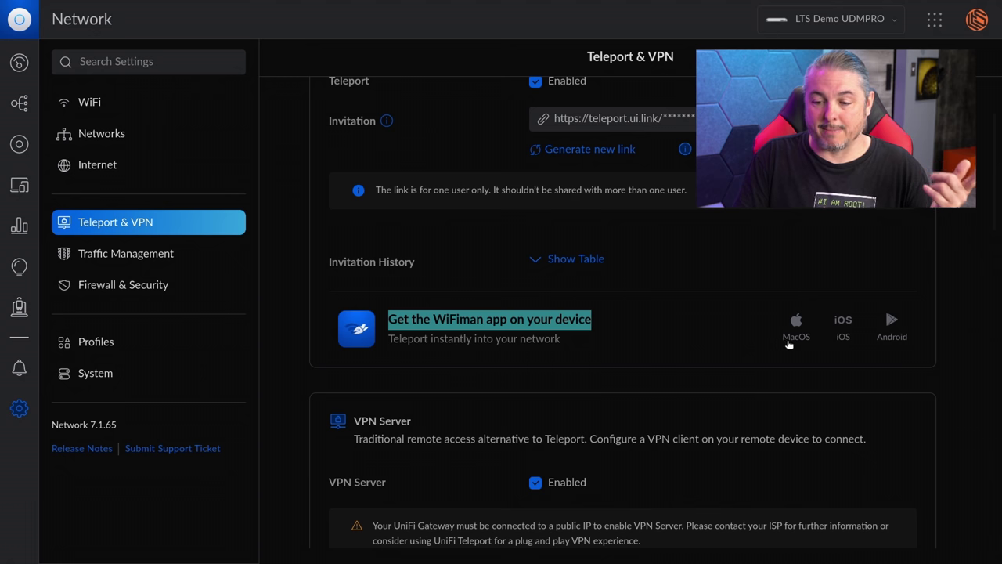
pyautogui.scroll(1, 891, 350)
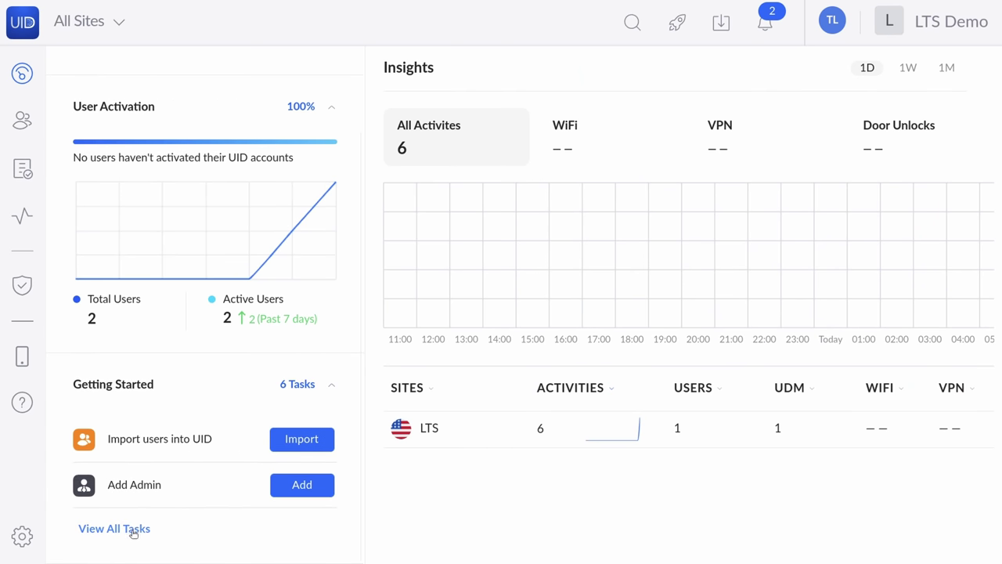
# Show all getting-started tasks in UniFi Identity and scroll down through the list
pyautogui.click(133, 530)
pyautogui.scroll(-2, 561, 315)
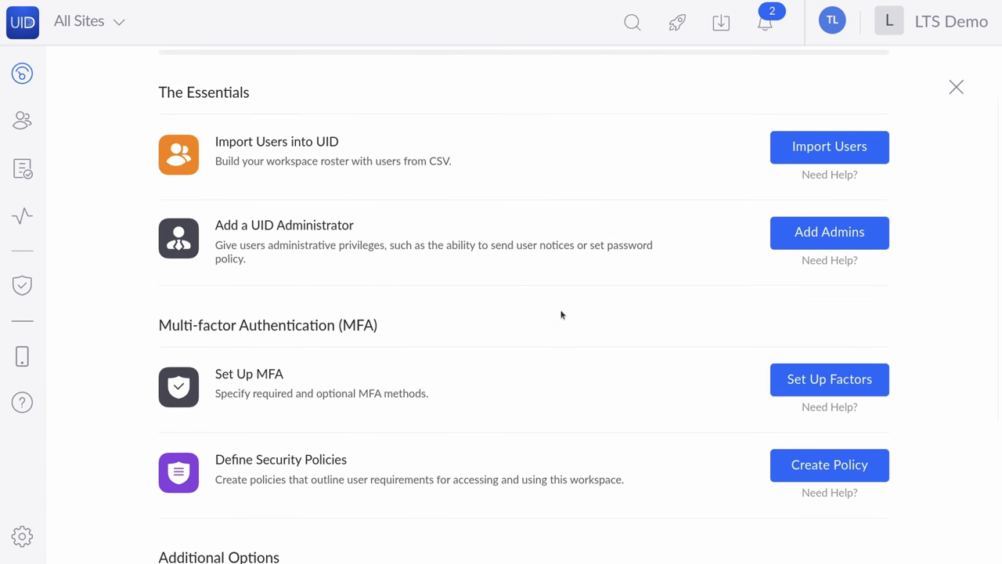
pyautogui.scroll(-5, 561, 315)
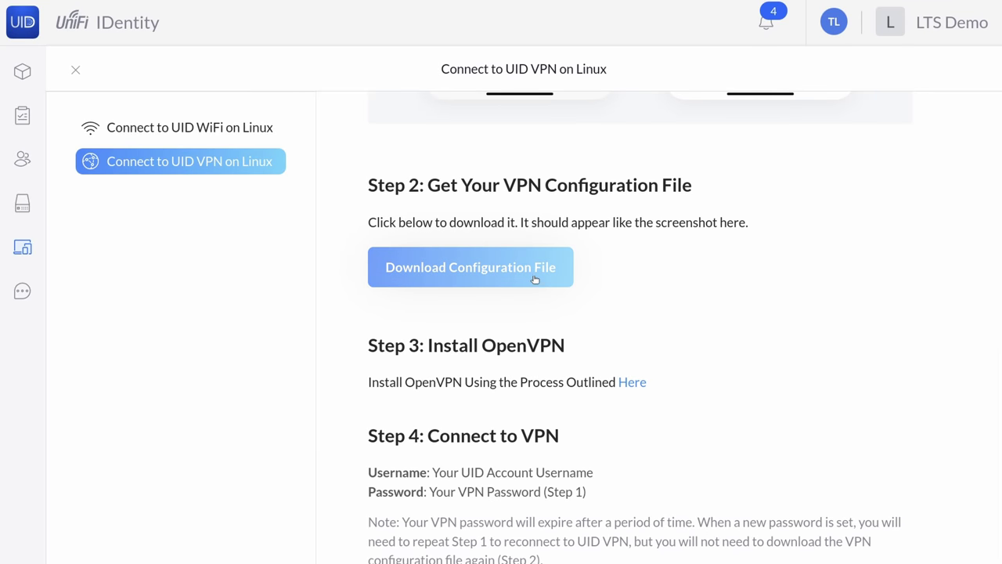
# Download the VPN configuration file and move down LTS-VPN.ovpn to its certificate lines
pyautogui.click(529, 272)
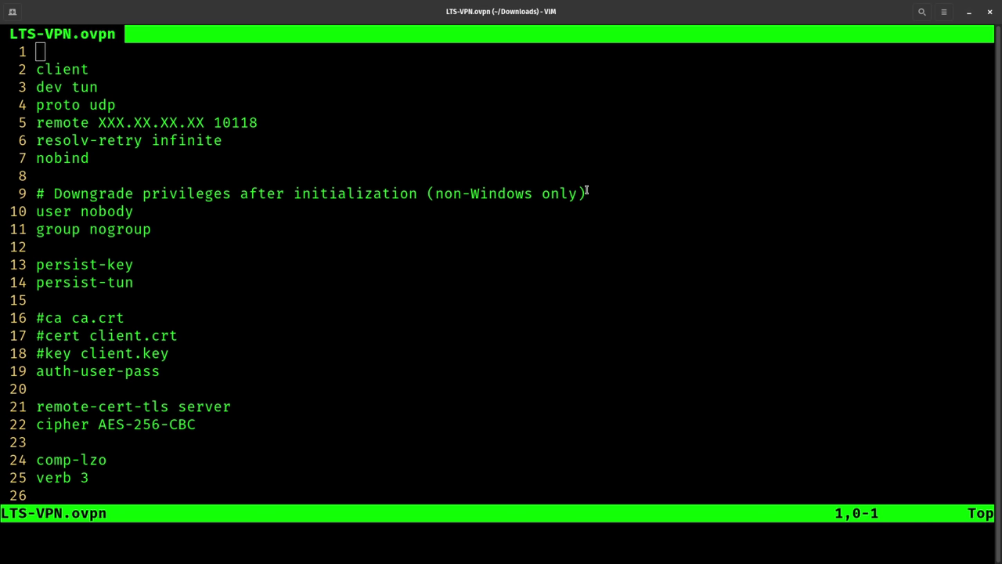
pyautogui.press('j')
pyautogui.press('j')
pyautogui.press('j')
pyautogui.press('j')
pyautogui.press('j')
pyautogui.press('j')
pyautogui.press('j')
pyautogui.press('j')
pyautogui.press('j')
pyautogui.press('j')
pyautogui.press('j')
pyautogui.press('j')
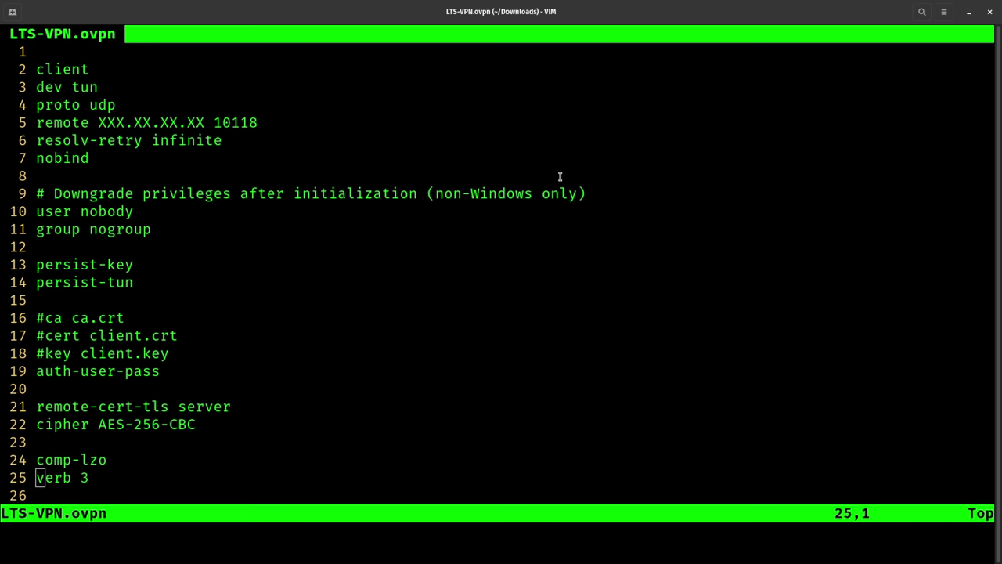
pyautogui.press('j')
pyautogui.press('j')
pyautogui.press('j')
pyautogui.press('j')
pyautogui.press('j')
pyautogui.press('j')
pyautogui.press('j')
pyautogui.press('j')
pyautogui.press('j')
pyautogui.press('j')
pyautogui.press('j')
pyautogui.press('j')
pyautogui.press('j')
pyautogui.press('j')
pyautogui.press('j')
pyautogui.press('j')
pyautogui.press('j')
pyautogui.press('j')
pyautogui.press('j')
pyautogui.press('j')
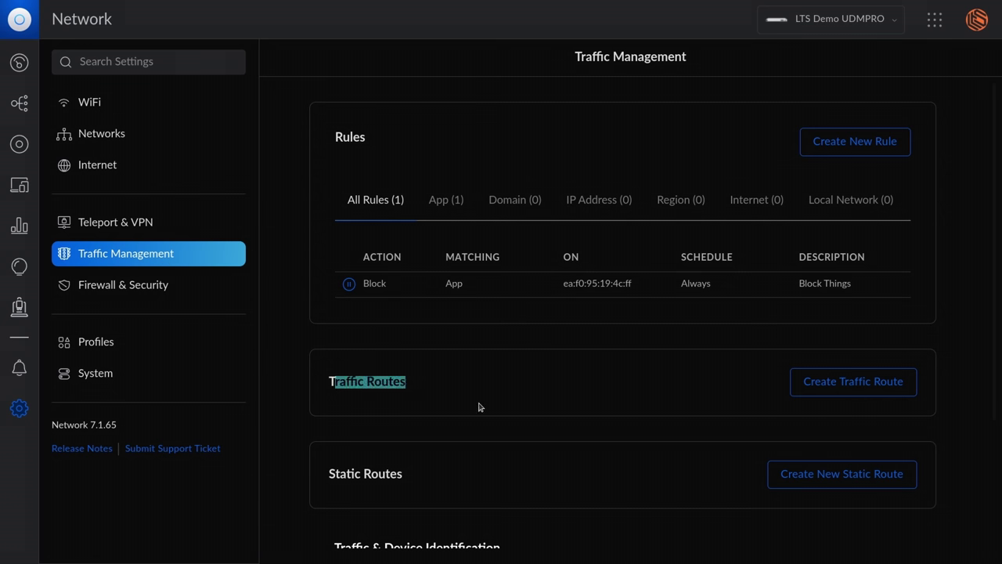
# Review the Teleport & VPN settings, then return to Traffic Management
pyautogui.click(150, 224)
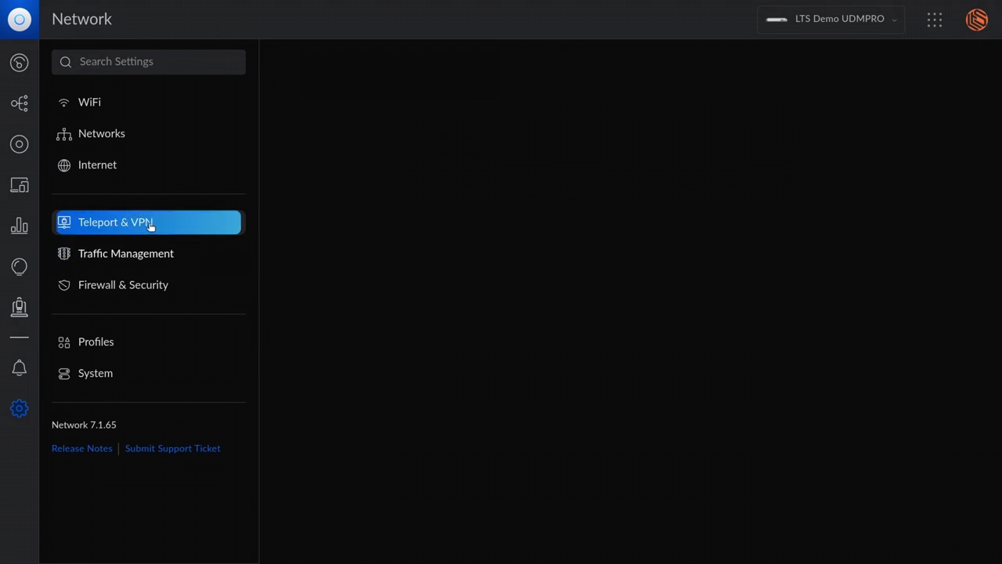
pyautogui.scroll(-15, 483, 271)
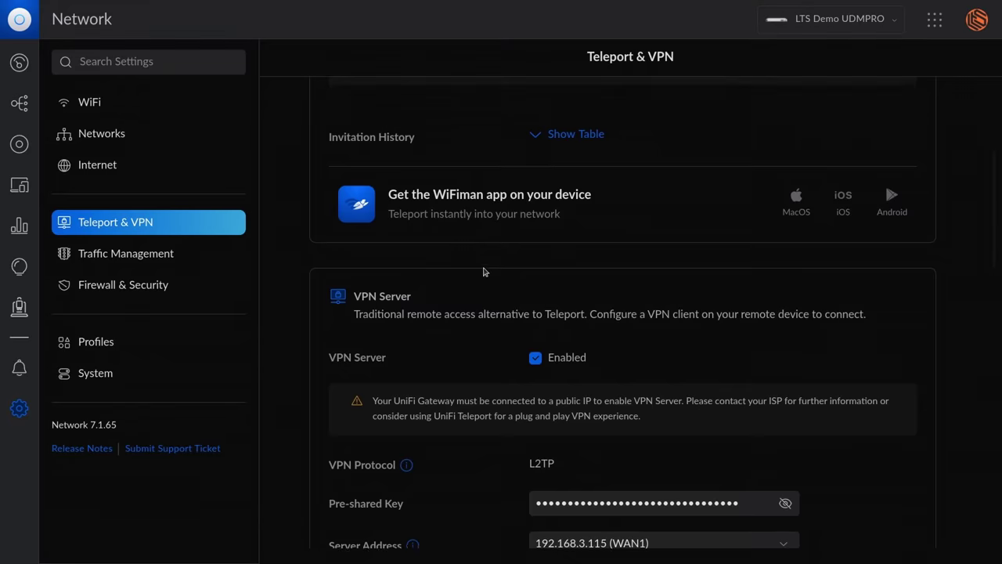
pyautogui.scroll(-8, 483, 271)
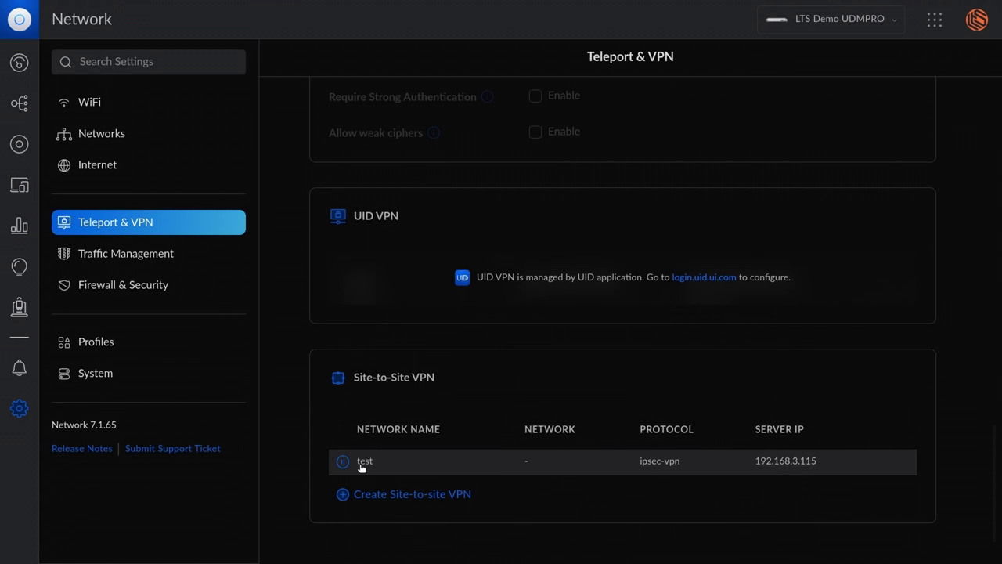
pyautogui.click(135, 262)
pyautogui.scroll(-3, 760, 405)
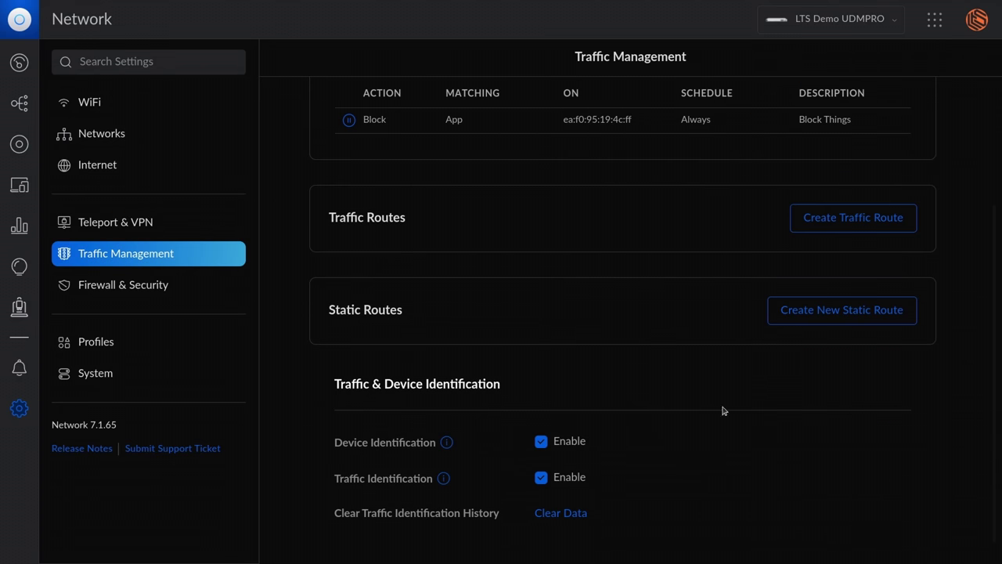
# Create a traffic route with category Internet and source All Devices, showing WAN1/WAN2 interface choices
pyautogui.click(860, 227)
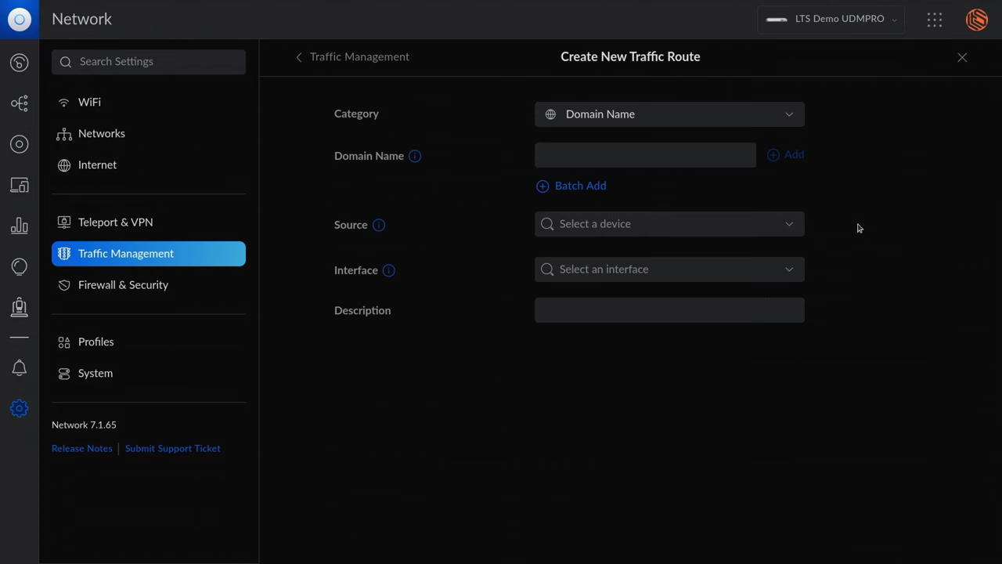
pyautogui.click(655, 115)
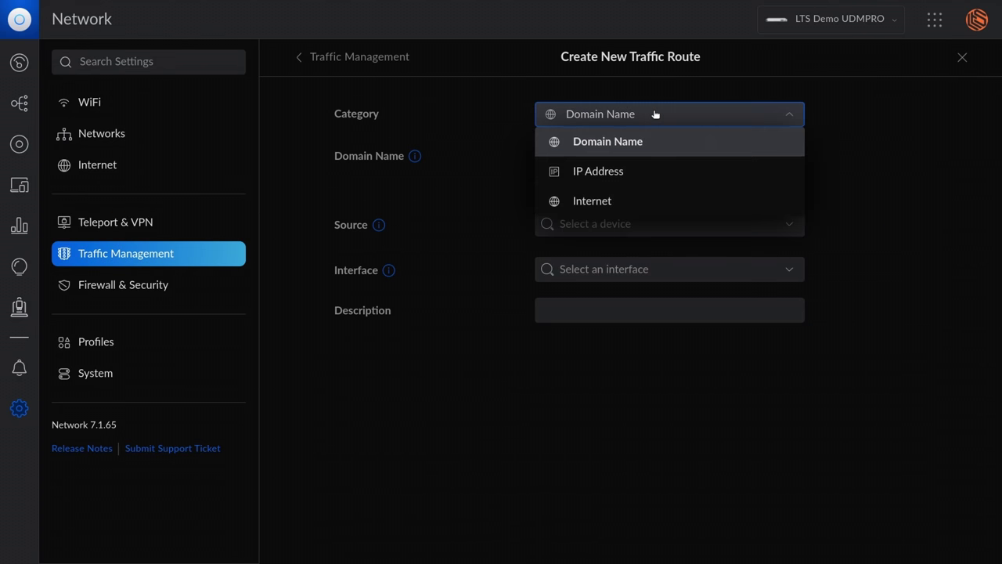
pyautogui.click(639, 165)
pyautogui.click(606, 117)
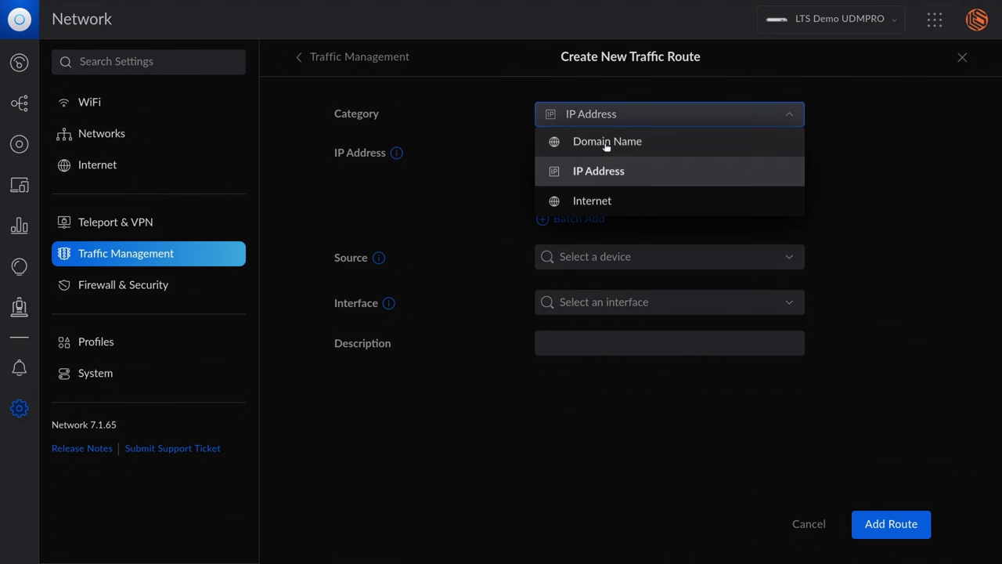
pyautogui.click(569, 199)
pyautogui.click(616, 159)
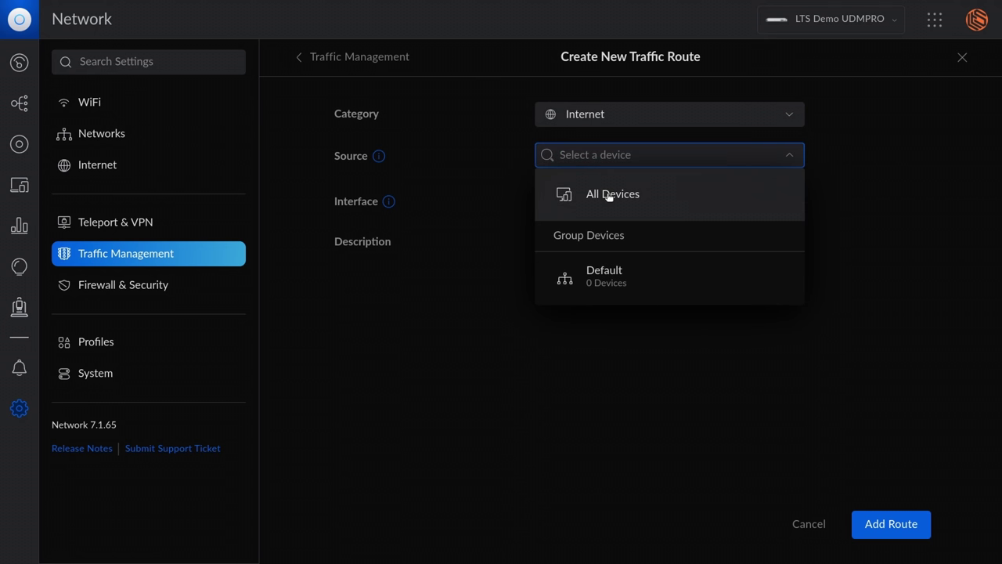
pyautogui.click(607, 195)
pyautogui.click(937, 271)
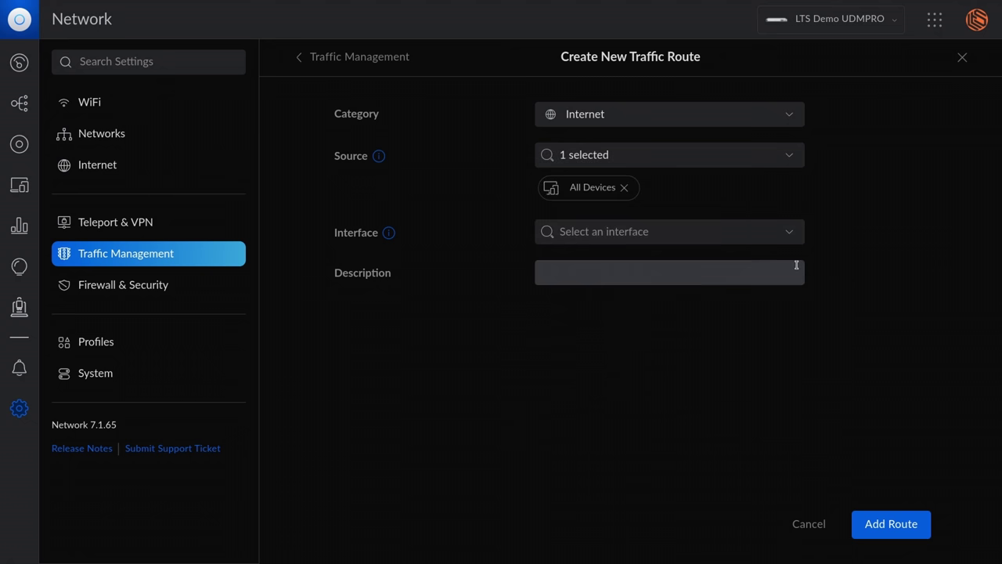
pyautogui.click(638, 231)
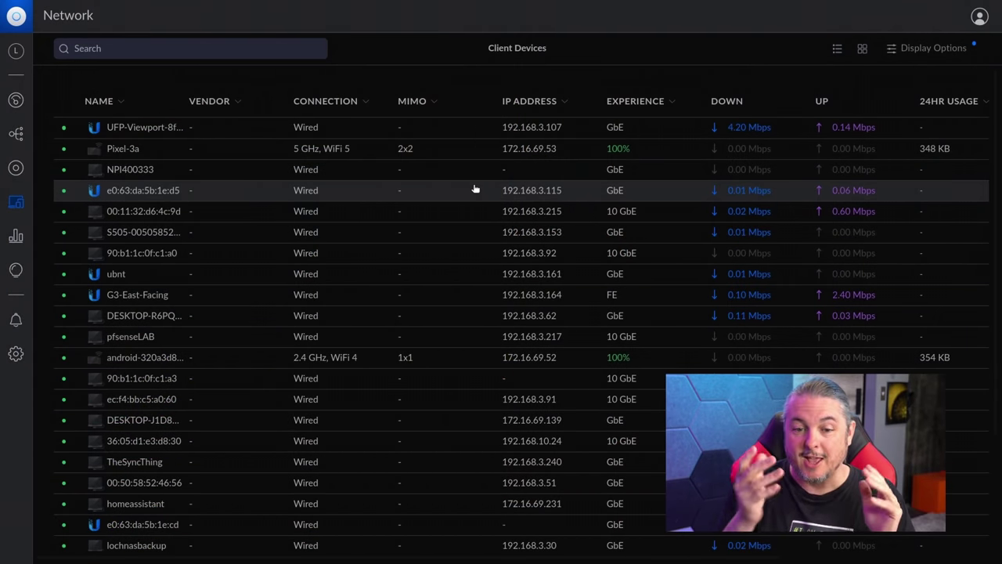
# Highlight Pixel-3a's 5 GHz WiFi 5 connection, then switch to the UniFi Devices list
pyautogui.moveTo(287, 153); pyautogui.dragTo(417, 157)
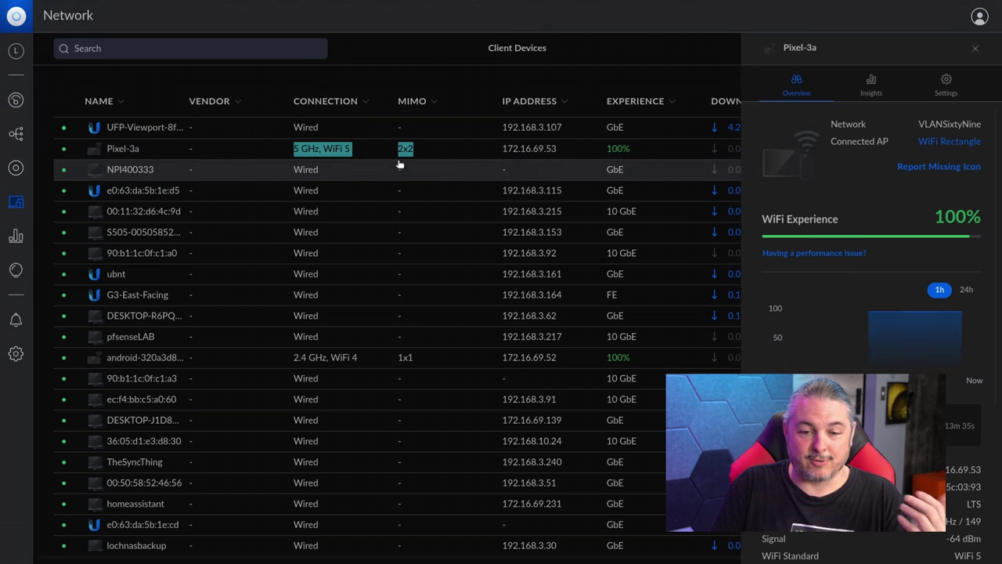
pyautogui.scroll(-3, 501, 217)
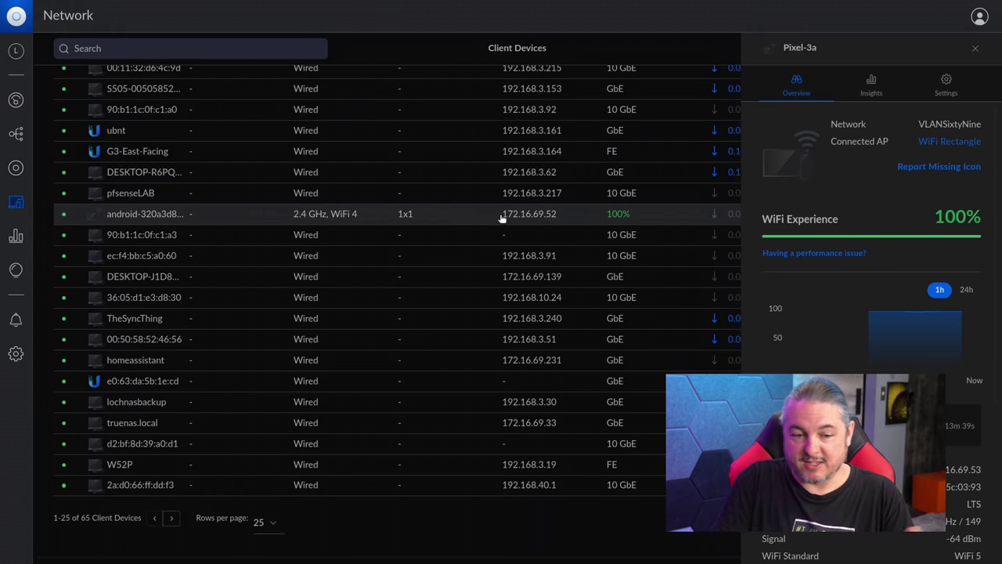
pyautogui.scroll(3, 501, 217)
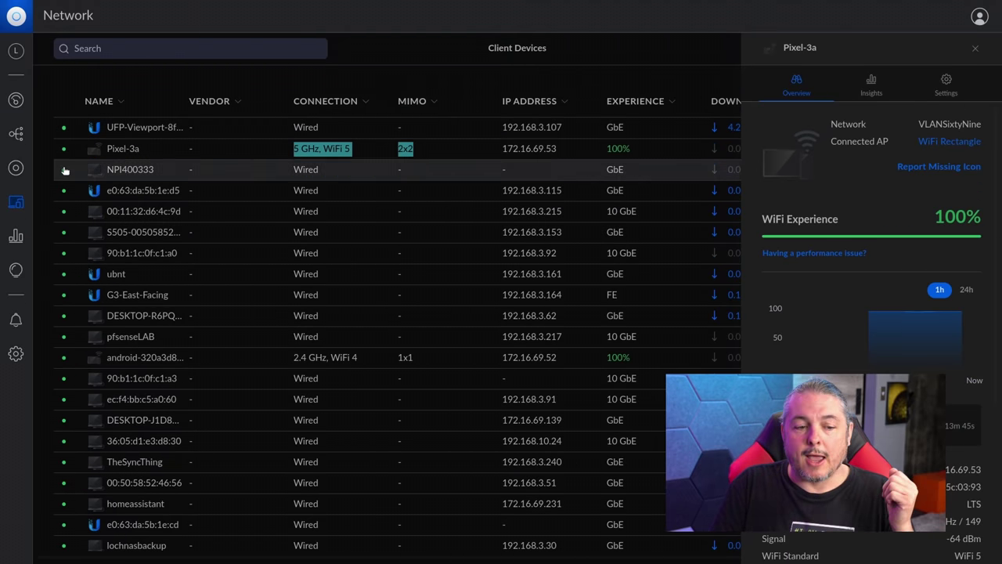
pyautogui.click(14, 168)
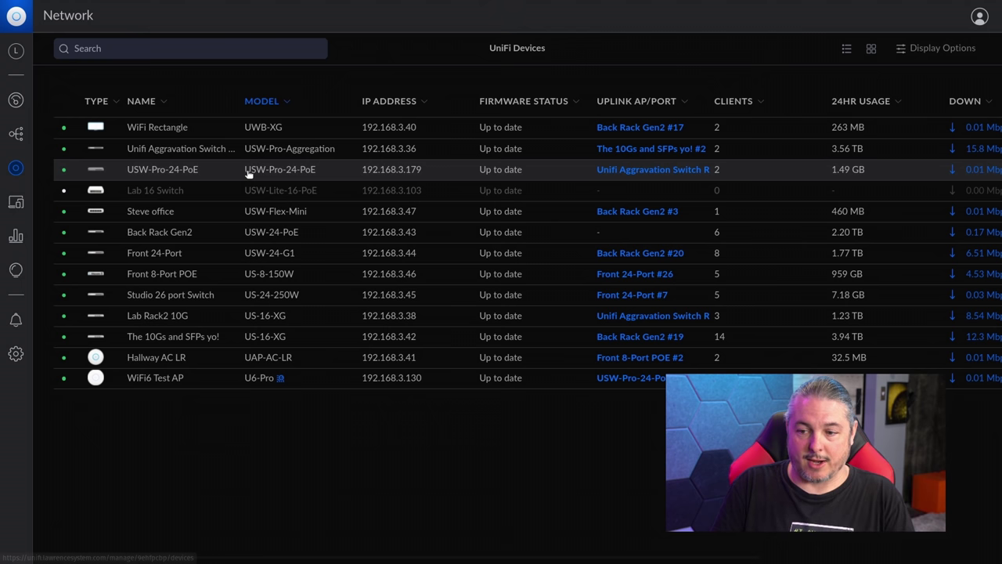
# Open the USW-Pro-24-PoE switch's full port view
pyautogui.click(183, 172)
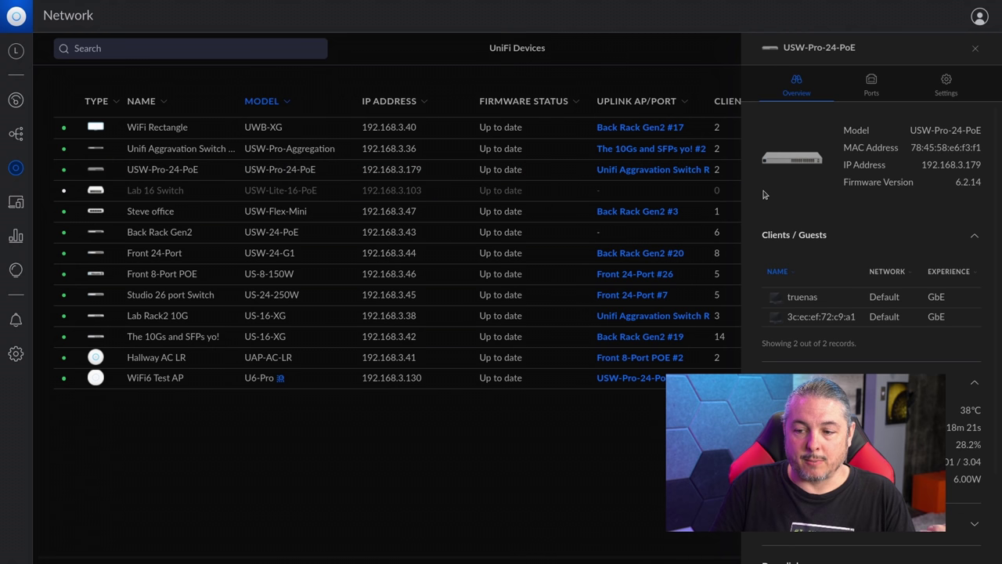
pyautogui.click(872, 85)
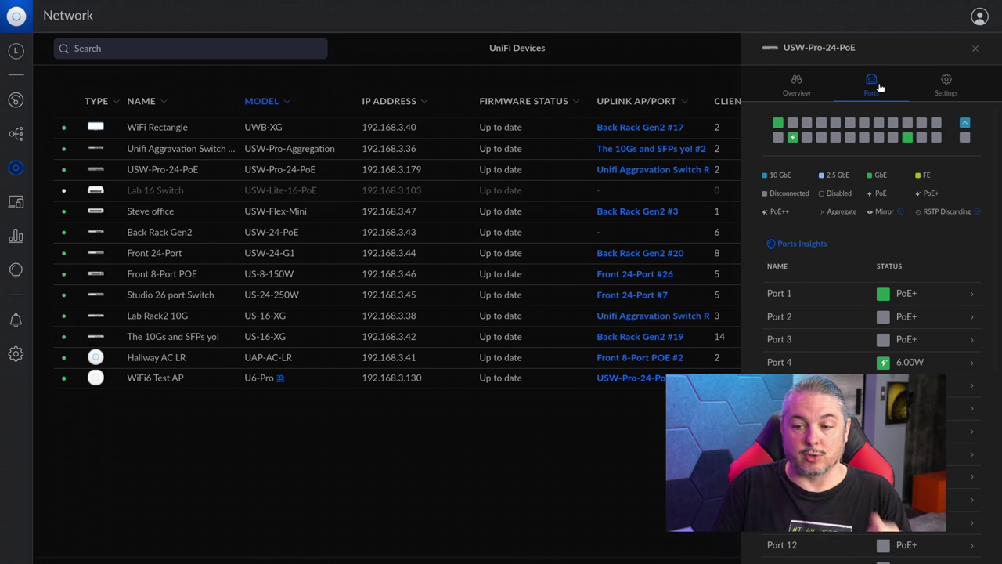
pyautogui.click(800, 244)
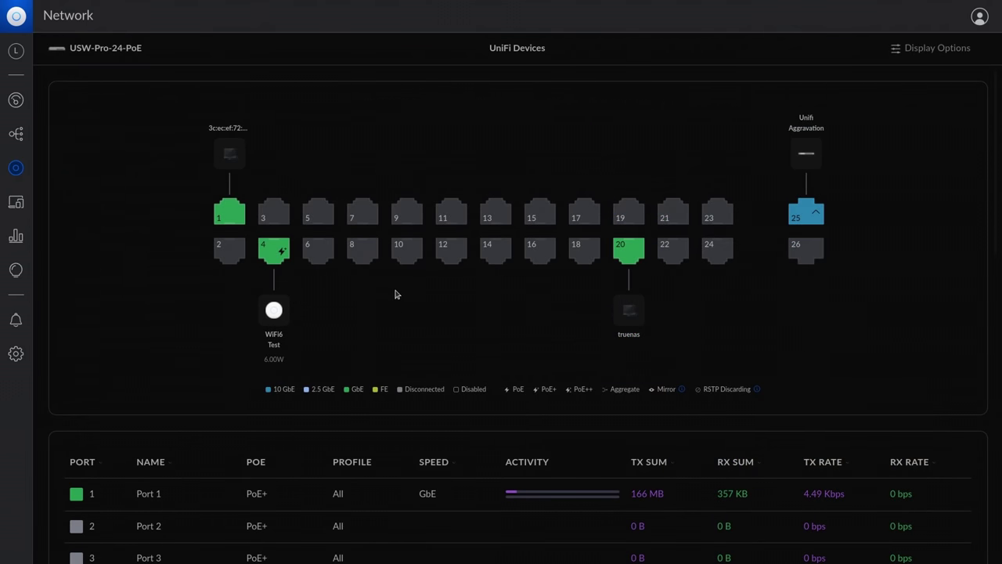
pyautogui.scroll(-2, 395, 294)
pyautogui.scroll(2, 395, 294)
# Select ports 3, 5, 7, 9 and 11 for bulk editing
pyautogui.click(283, 219)
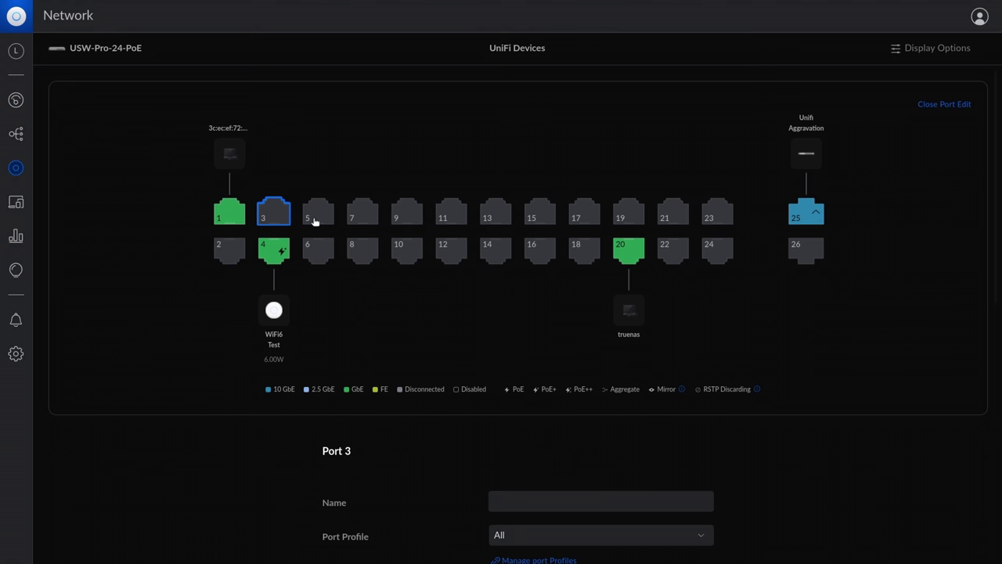
pyautogui.click(315, 222)
pyautogui.click(359, 223)
pyautogui.click(417, 222)
pyautogui.click(459, 220)
pyautogui.scroll(-3, 546, 325)
# Browse the Port Profile options for the selected ports, keeping the All profile
pyautogui.click(562, 332)
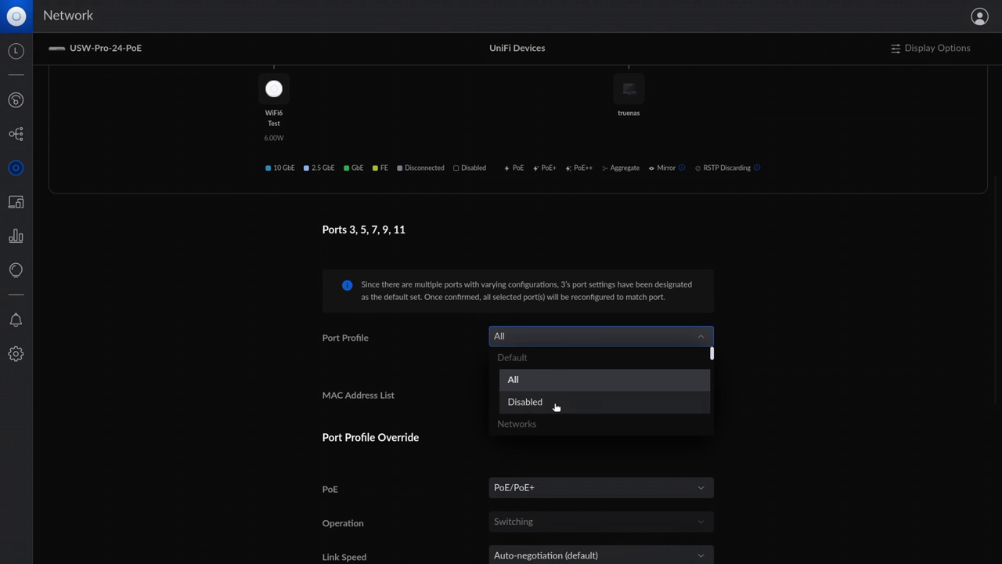
pyautogui.scroll(-3, 557, 407)
pyautogui.scroll(3, 562, 407)
pyautogui.click(748, 341)
pyautogui.click(624, 332)
pyautogui.scroll(-10, 540, 383)
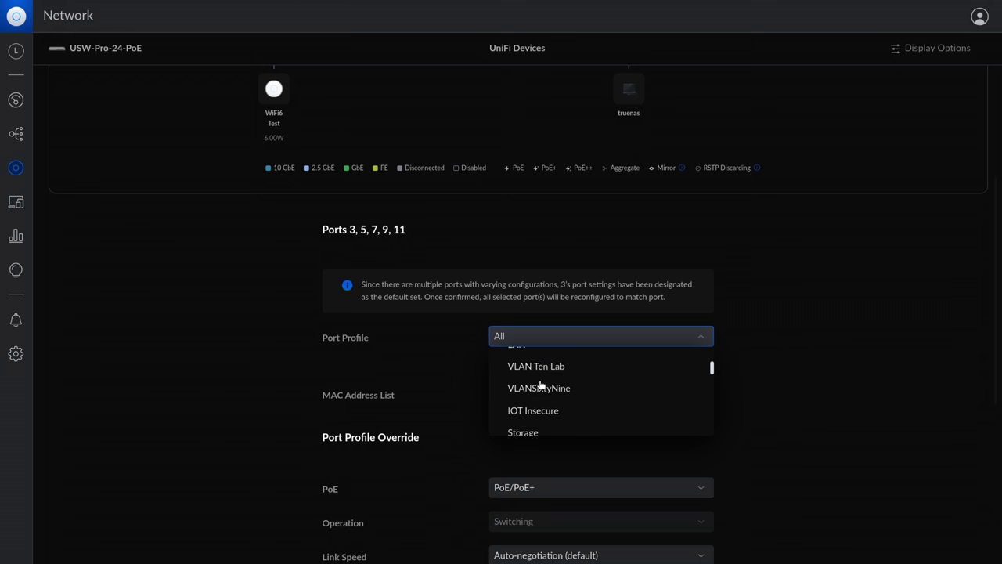
pyautogui.scroll(10, 540, 384)
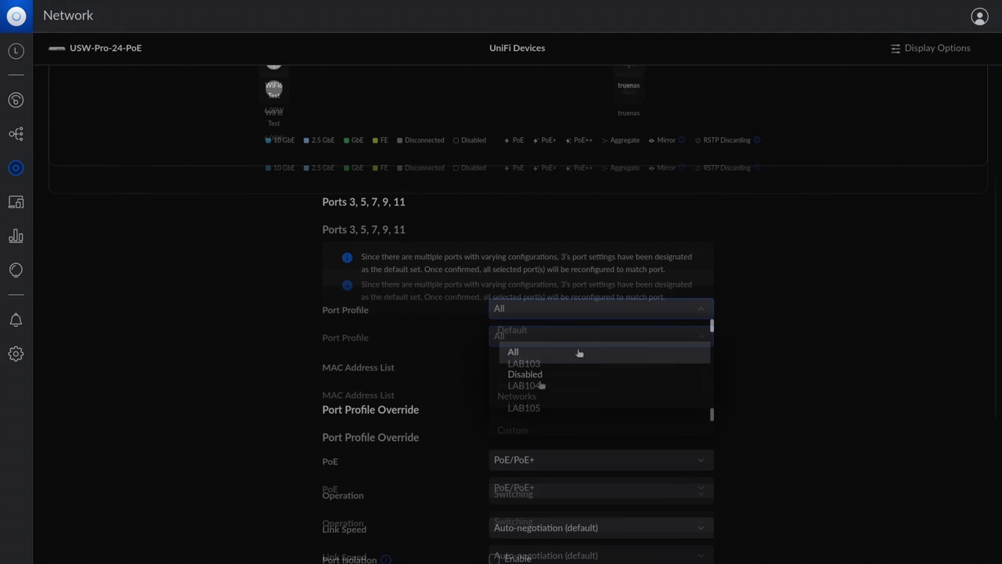
pyautogui.scroll(-6, 579, 353)
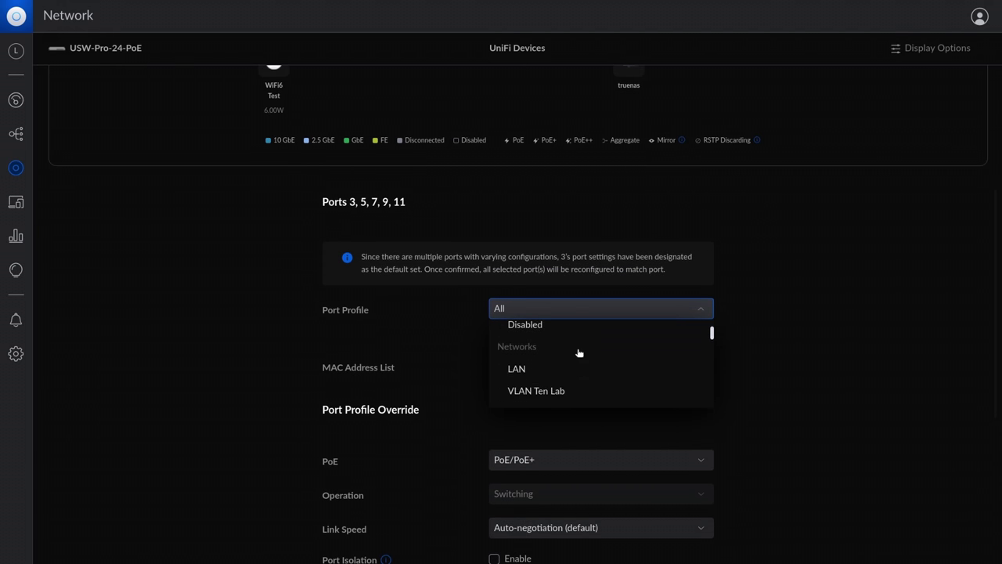
pyautogui.scroll(-4, 579, 353)
pyautogui.scroll(3, 579, 353)
pyautogui.scroll(2, 579, 353)
pyautogui.scroll(6, 560, 356)
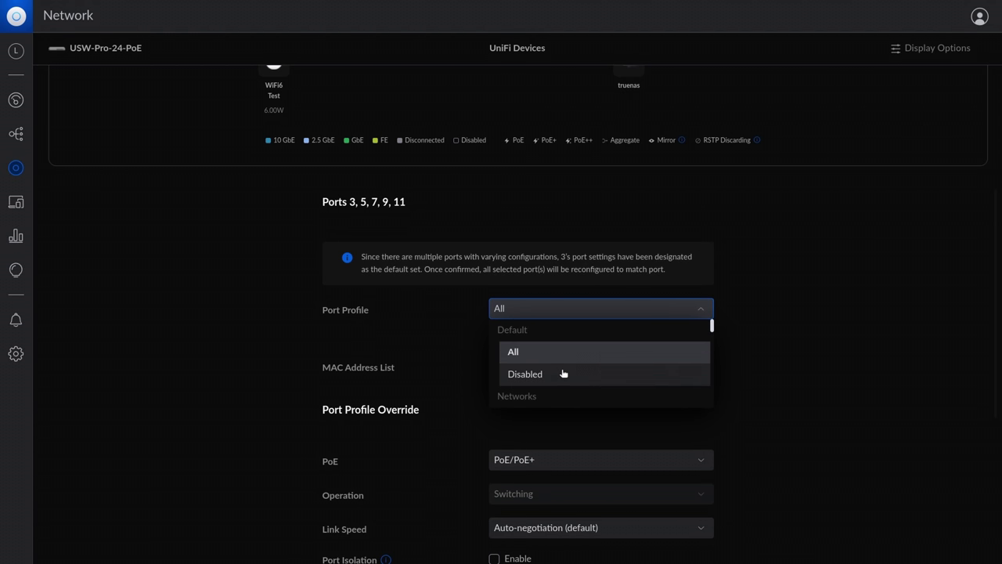
pyautogui.scroll(-6, 563, 374)
pyautogui.scroll(-1, 564, 372)
pyautogui.scroll(6, 564, 374)
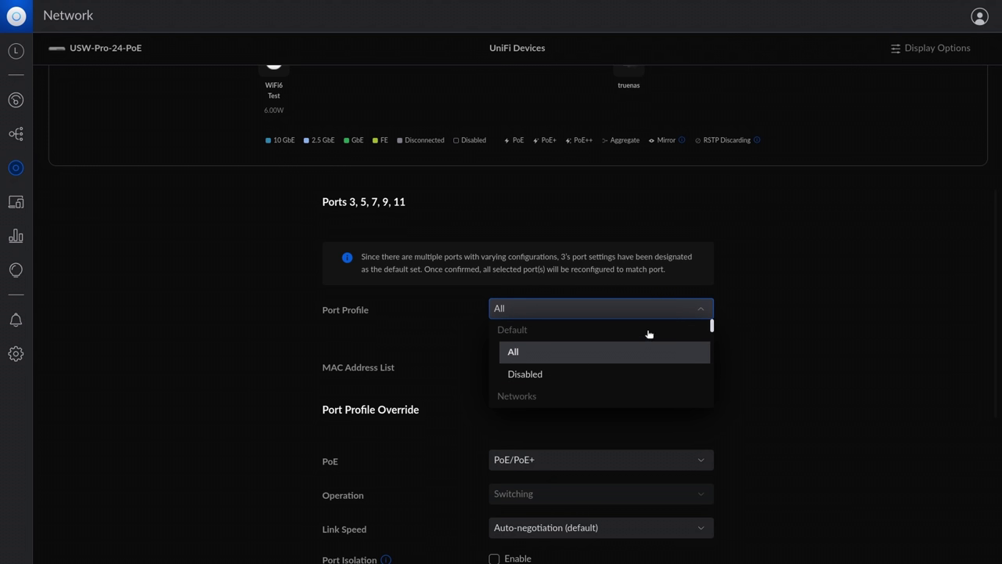
pyautogui.click(794, 311)
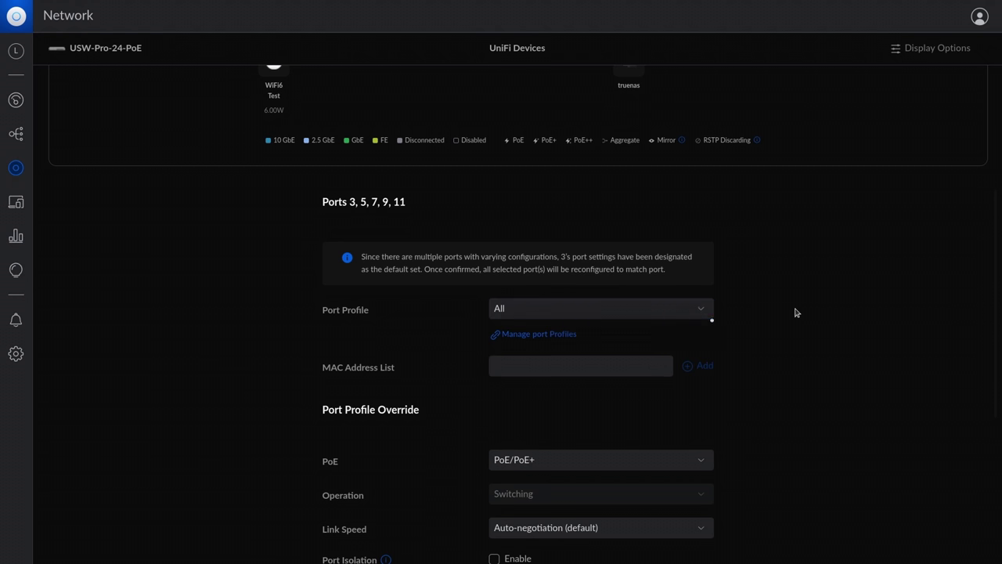
# Close the port editor to return to the ports table, then leave for the device list
pyautogui.scroll(-5, 825, 326)
pyautogui.scroll(4, 826, 331)
pyautogui.scroll(4, 825, 330)
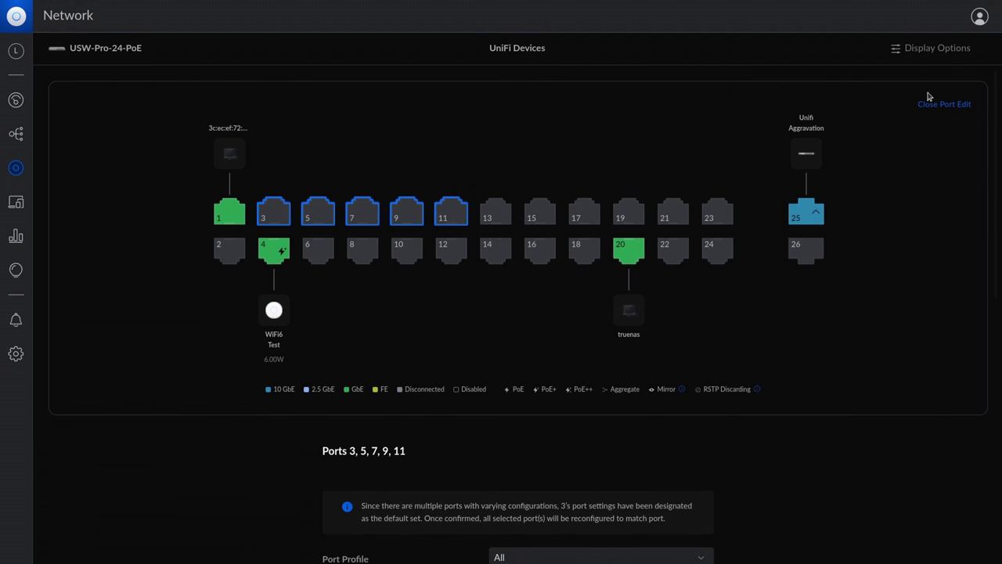
pyautogui.click(942, 105)
pyautogui.scroll(-10, 501, 316)
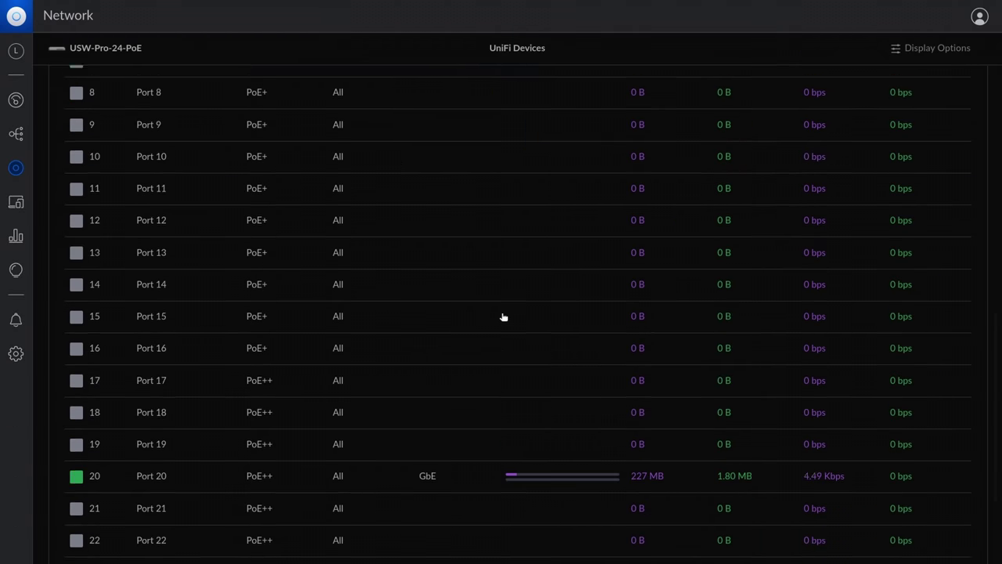
pyautogui.scroll(10, 503, 316)
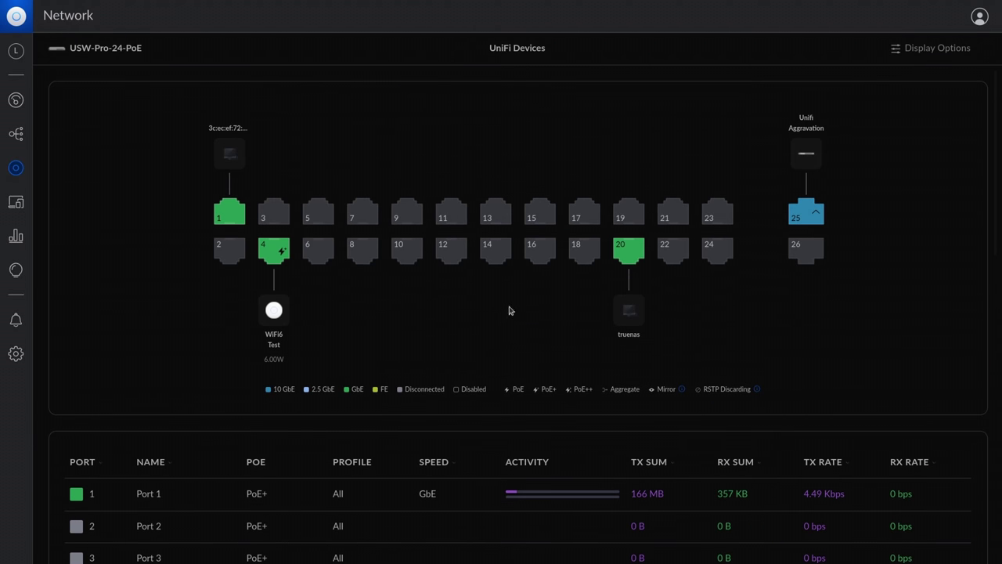
pyautogui.press('Escape')
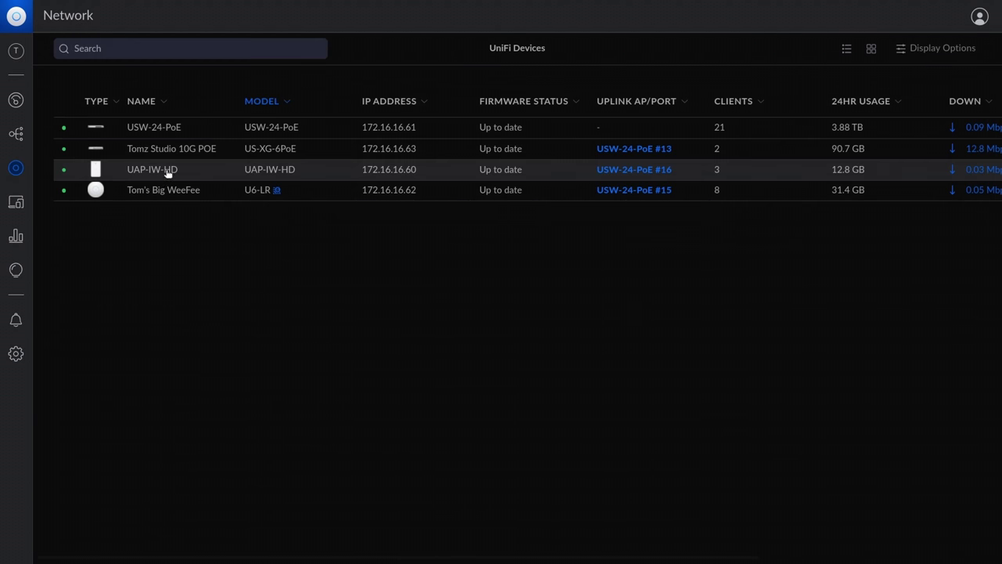
# Open the UAP-IW-HD access point's details and review its channel usage insights
pyautogui.click(173, 170)
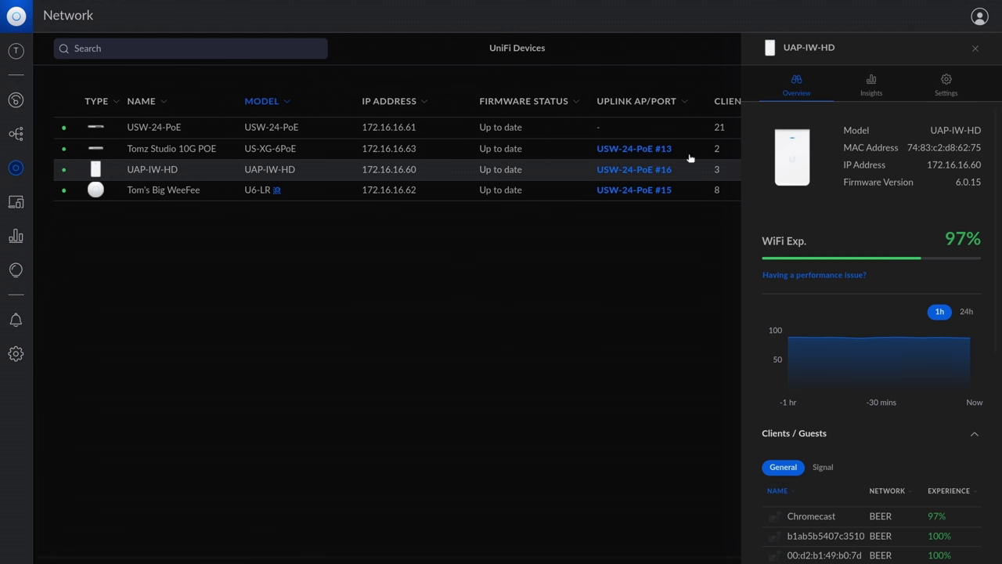
pyautogui.click(877, 90)
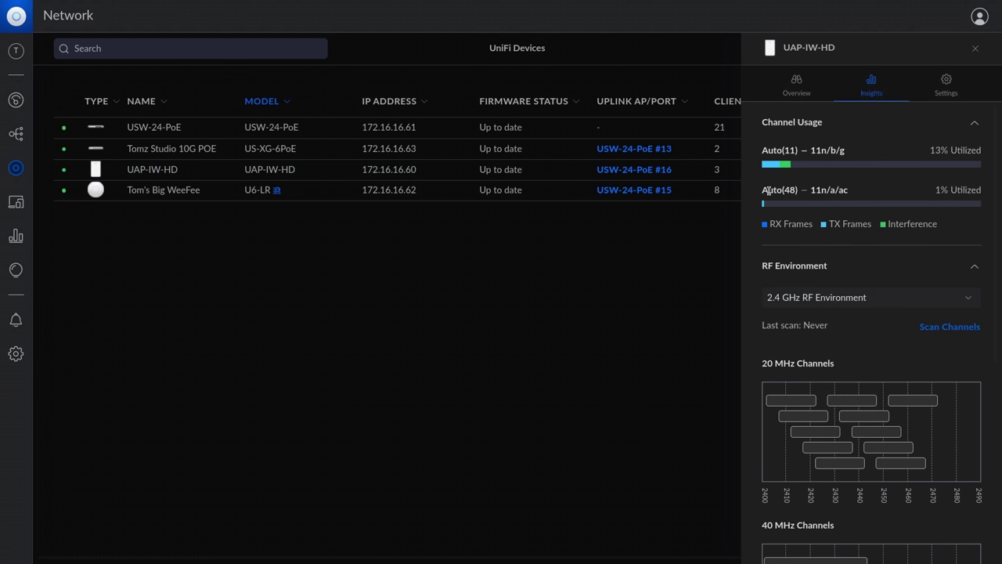
pyautogui.scroll(-5, 933, 321)
pyautogui.scroll(5, 933, 320)
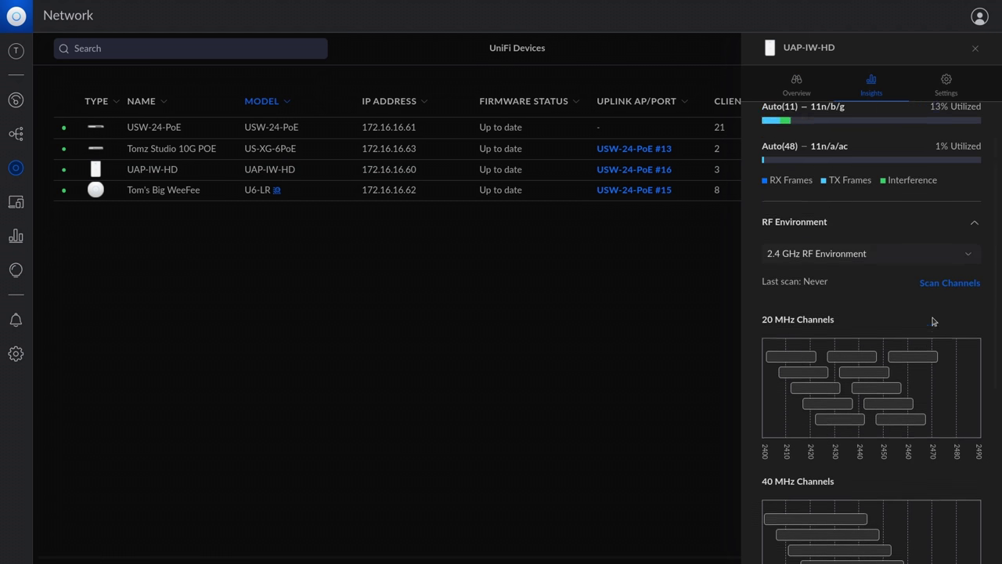
# Review the UAP-IW-HD access point's settings
pyautogui.click(945, 87)
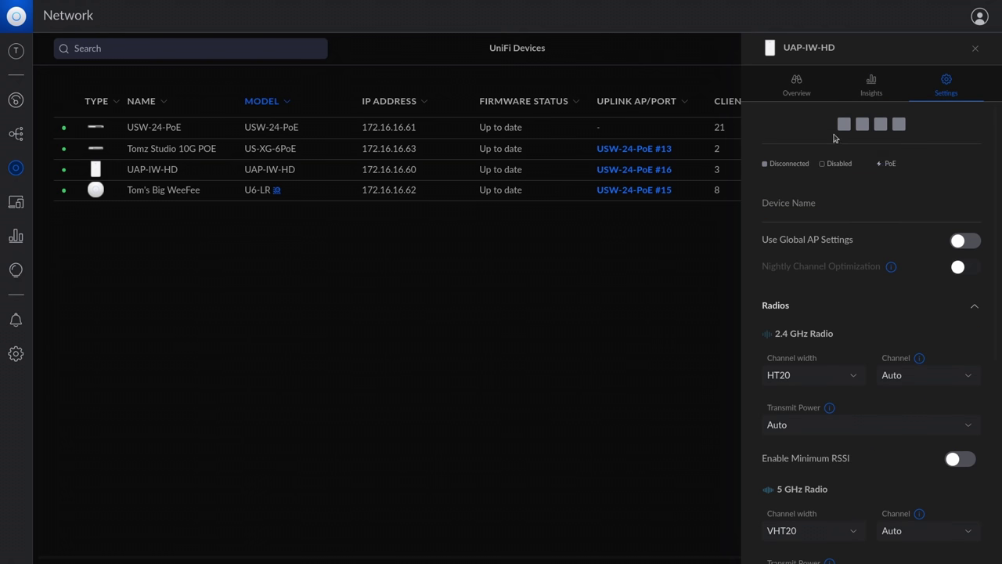
pyautogui.moveTo(885, 127)
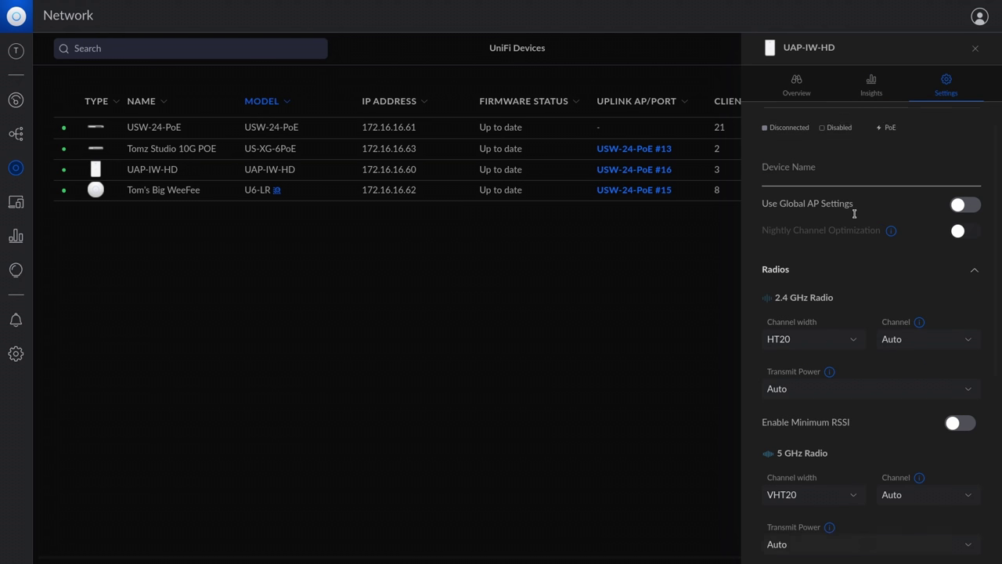
pyautogui.scroll(-5, 852, 210)
pyautogui.scroll(5, 852, 210)
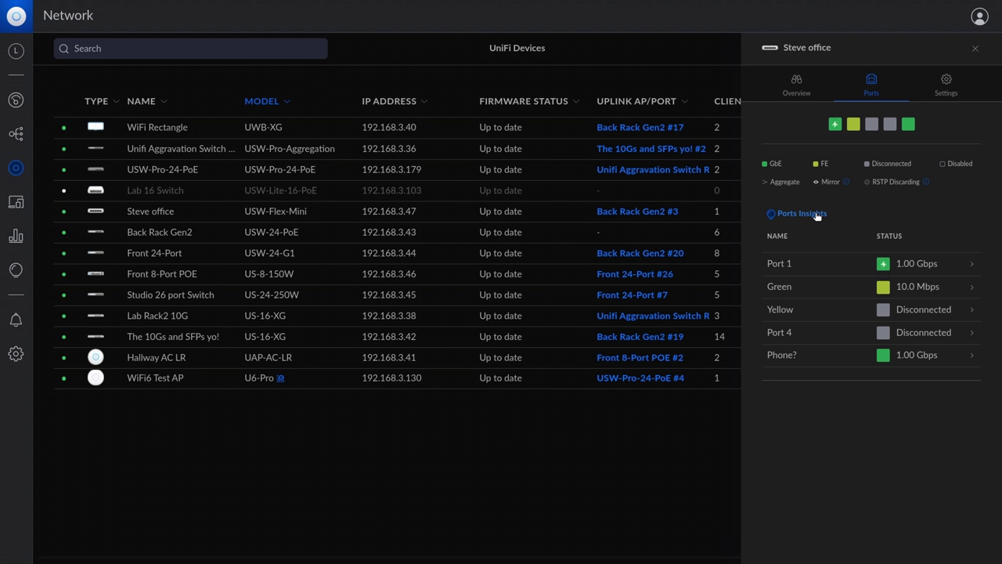
# Select ports 1, 2 and 3 of Steve office together and scroll to Port Profile Override
pyautogui.click(801, 213)
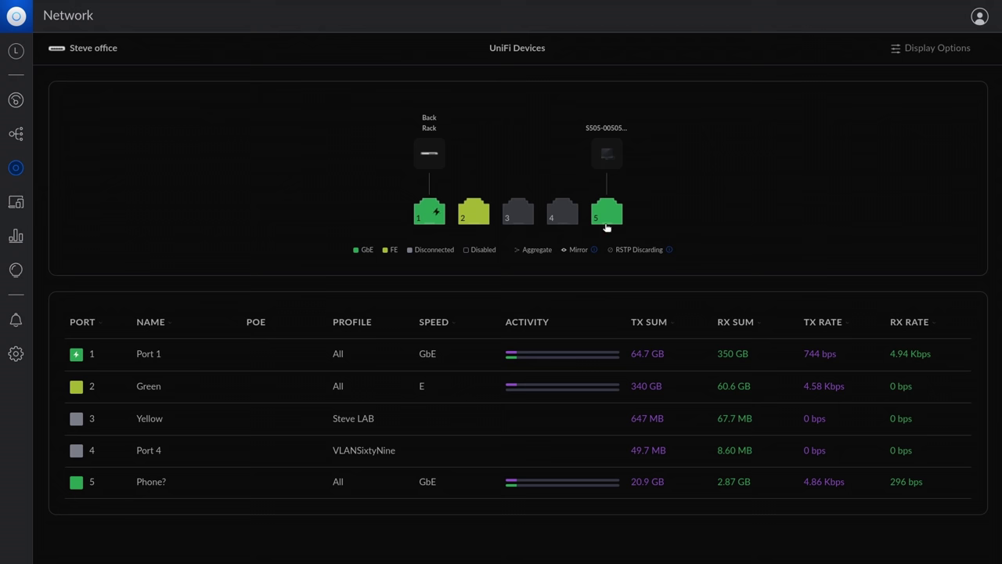
pyautogui.click(443, 222)
pyautogui.click(481, 219)
pyautogui.click(526, 217)
pyautogui.scroll(-3, 537, 416)
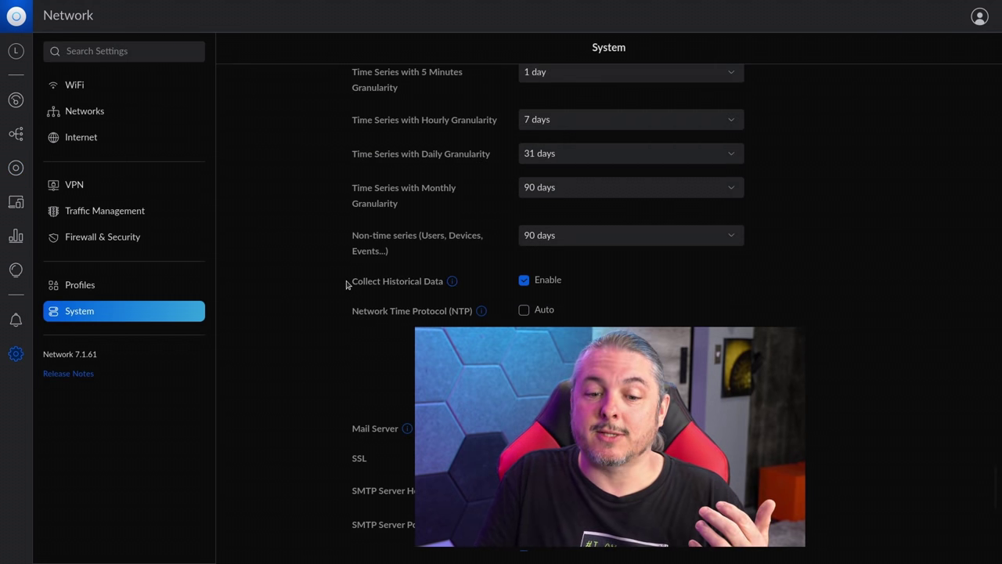
# Highlight the Collect Historical Data setting and display its storage warning
pyautogui.moveTo(349, 282); pyautogui.dragTo(462, 297)
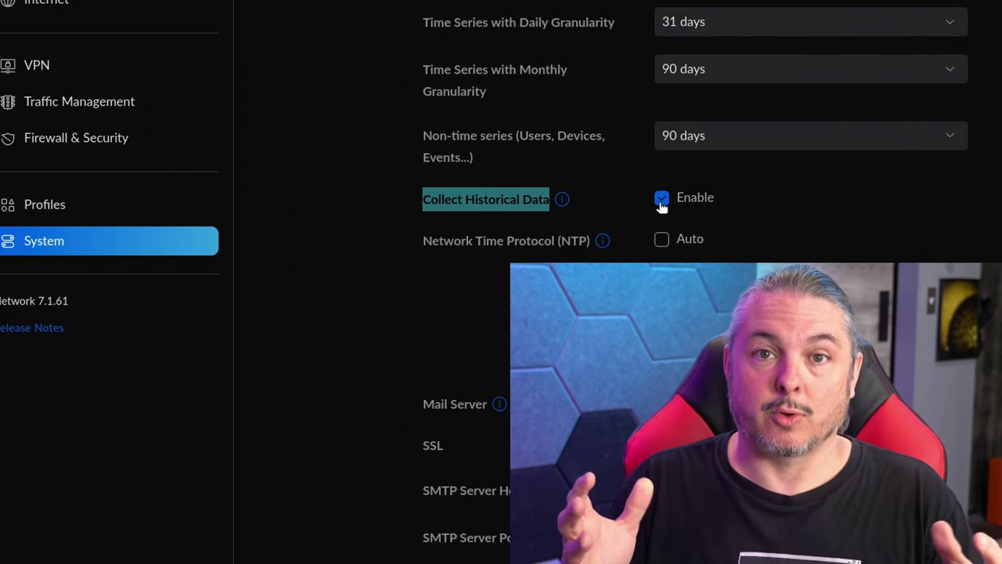
pyautogui.moveTo(565, 201)
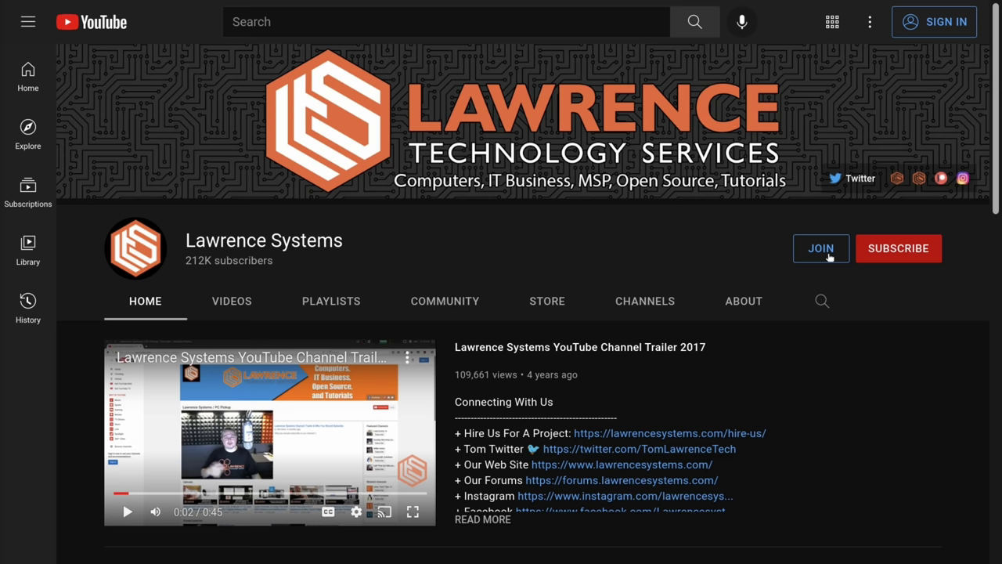
# Try the Lawrence Systems channel JOIN membership, then browse the store's Featured Products
pyautogui.click(829, 257)
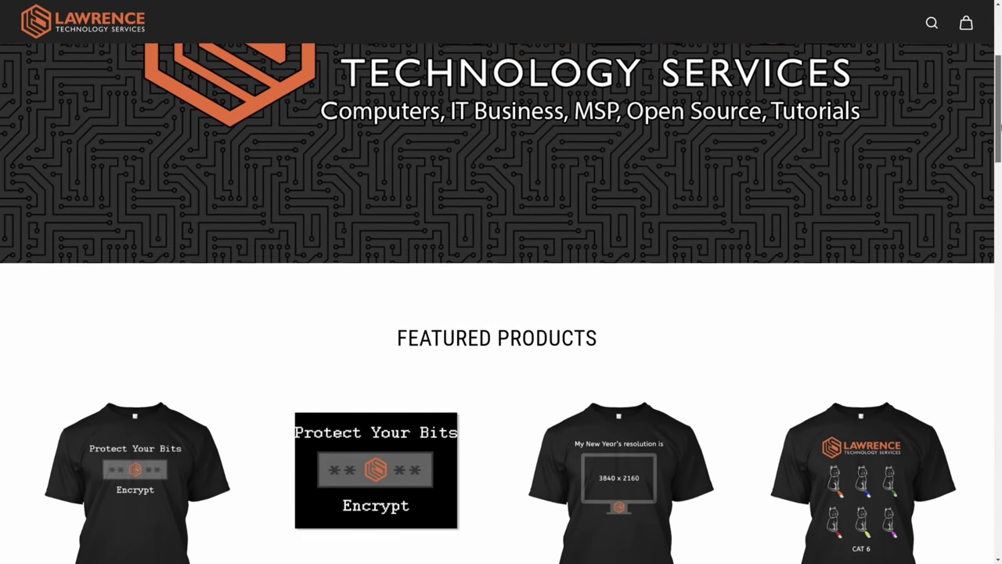
pyautogui.scroll(-4, 502, 314)
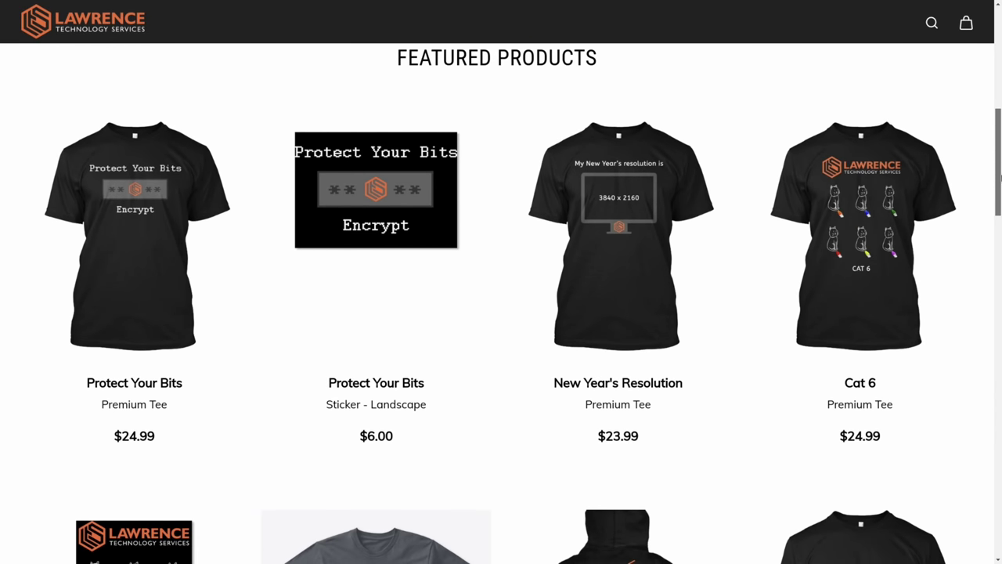
pyautogui.scroll(-3, 501, 314)
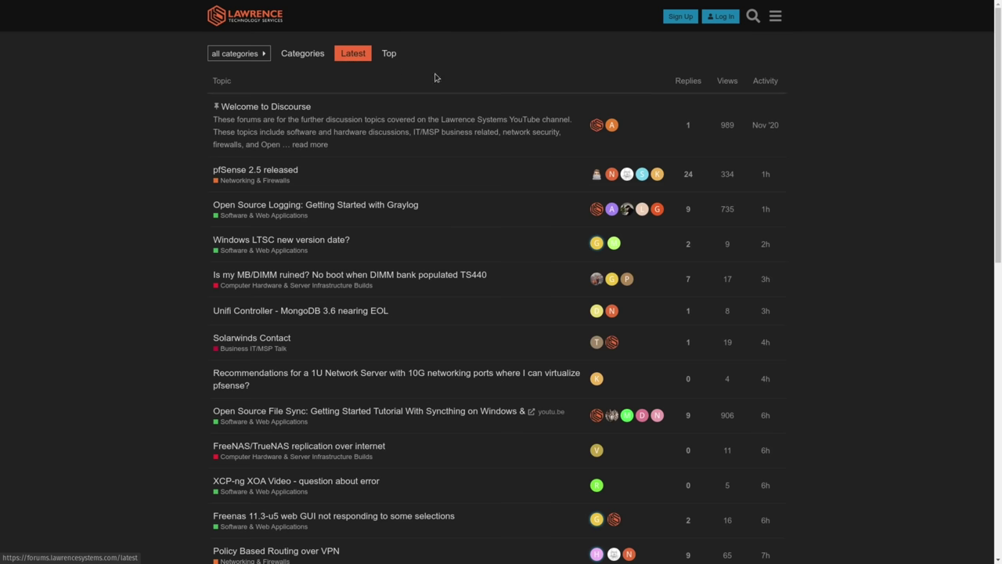
# Search the forum for DNS, open 'DNS Malware Filtering Compared' and scroll to its replies
pyautogui.click(754, 18)
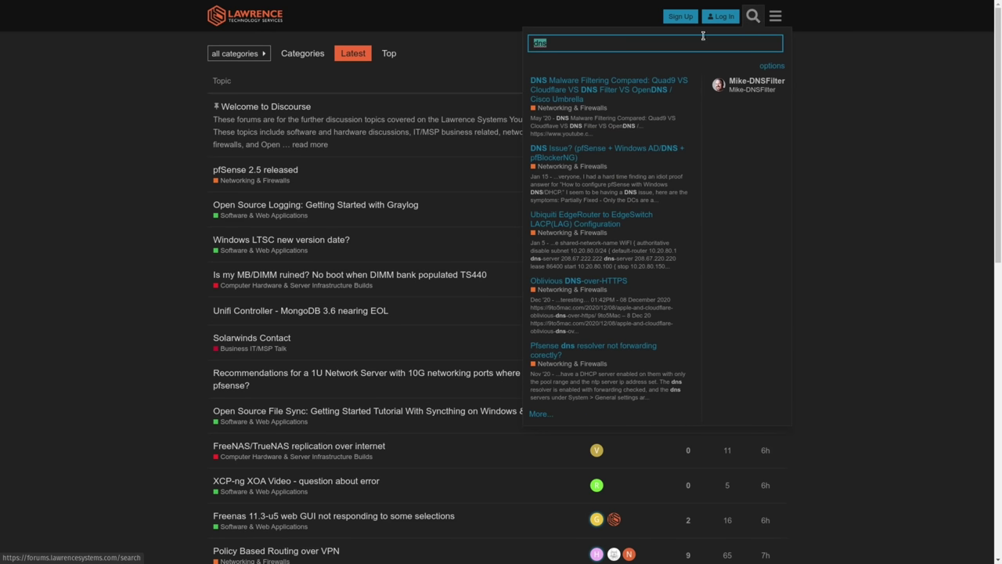
pyautogui.click(630, 79)
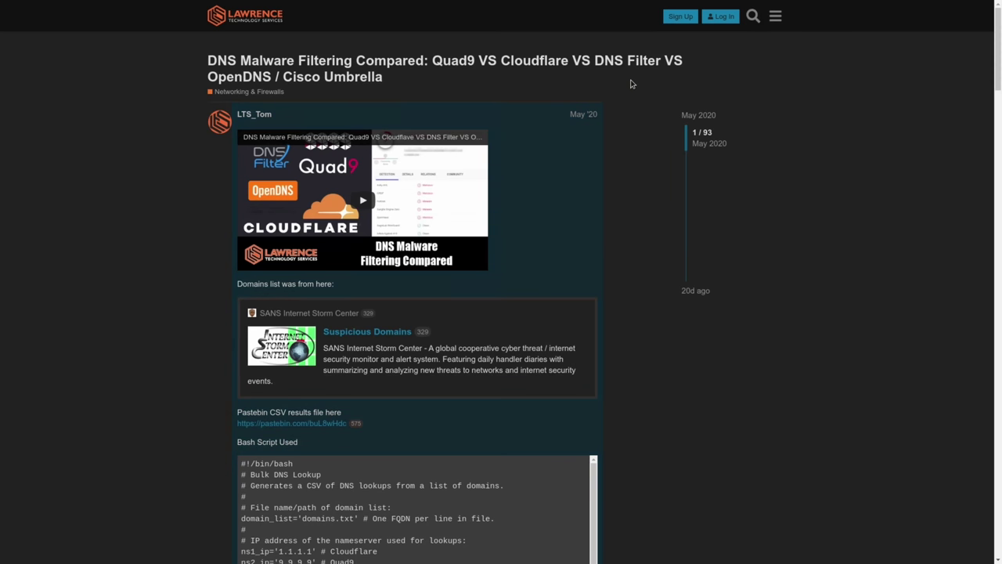
pyautogui.scroll(-7, 623, 198)
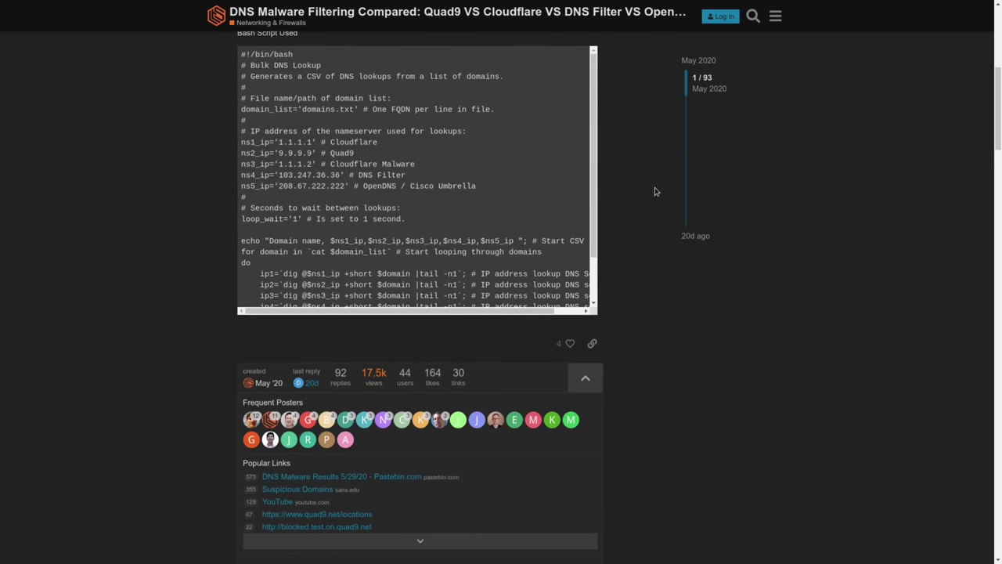
pyautogui.scroll(-6, 657, 191)
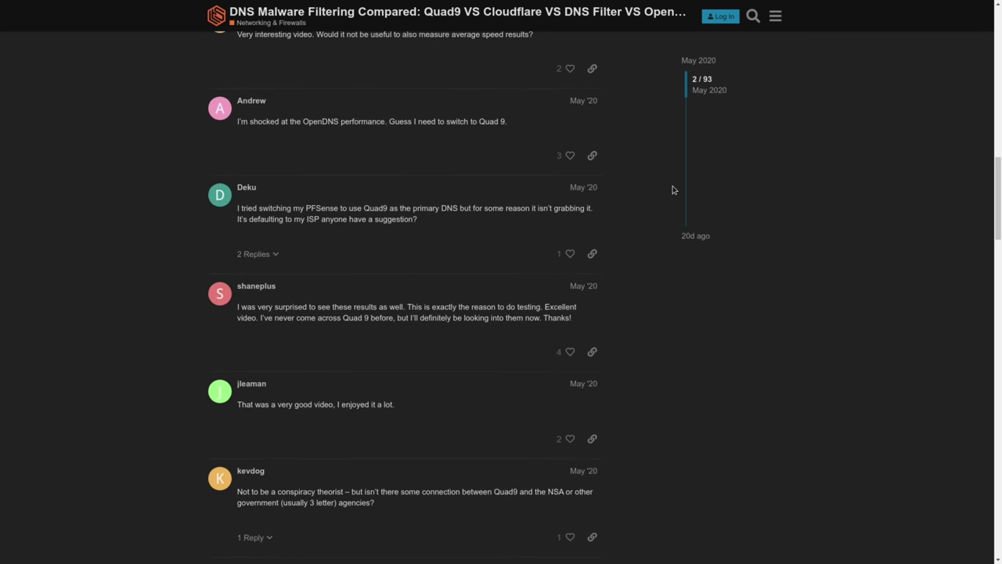